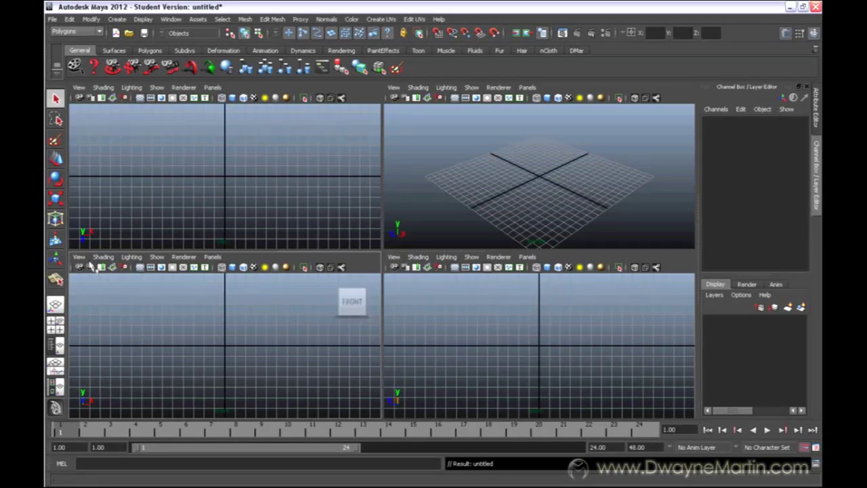
Import ferrari-f430-spider-2005_FRONT.gif from the Spider folder as the front camera's image plane.
left_click(79, 257)
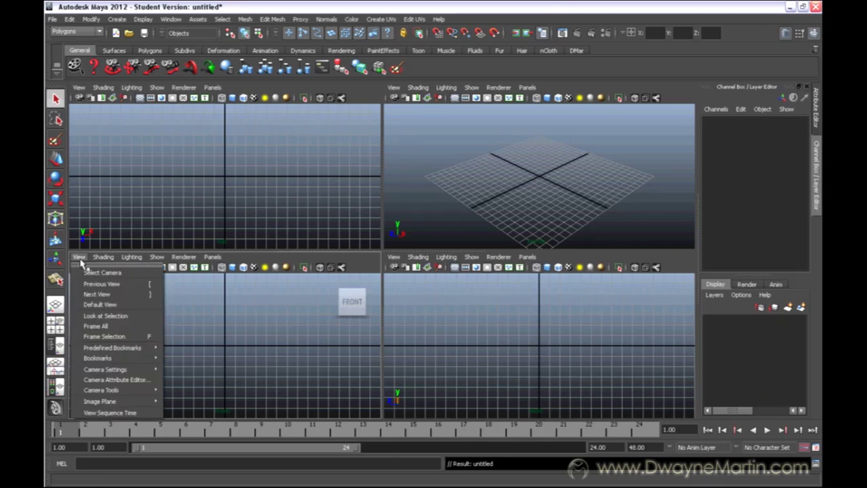
mouse_move(119, 403)
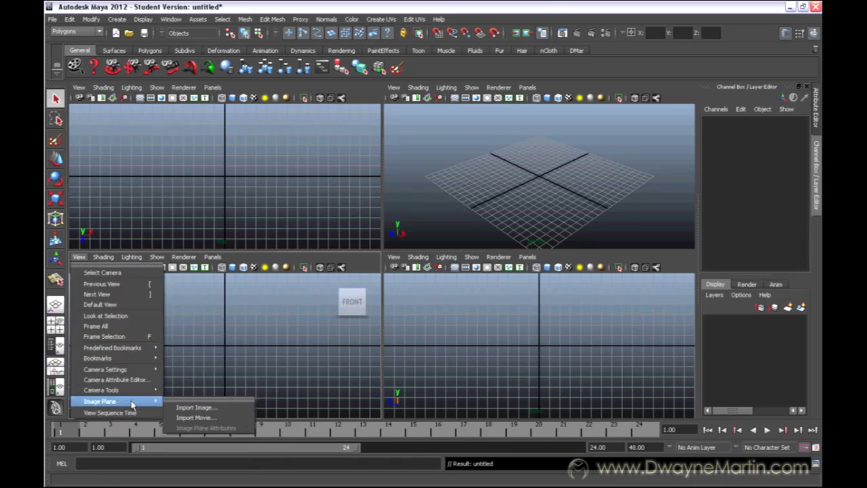
left_click(196, 407)
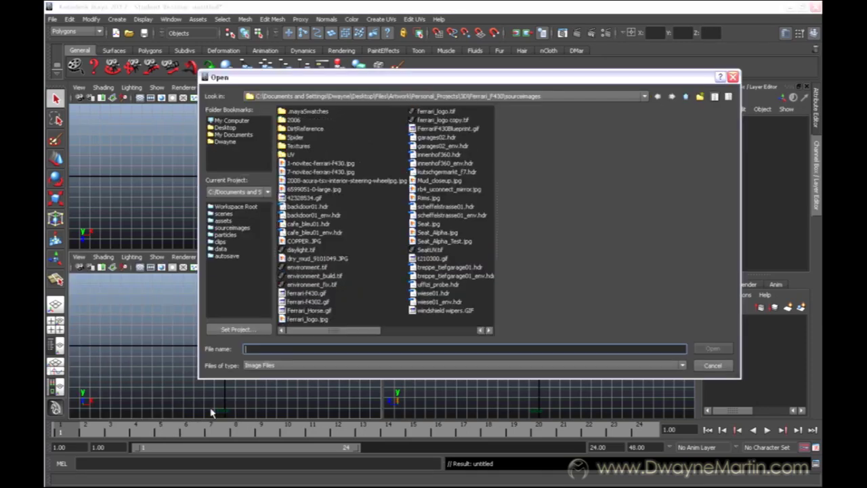
double_click(303, 139)
left_click(374, 172)
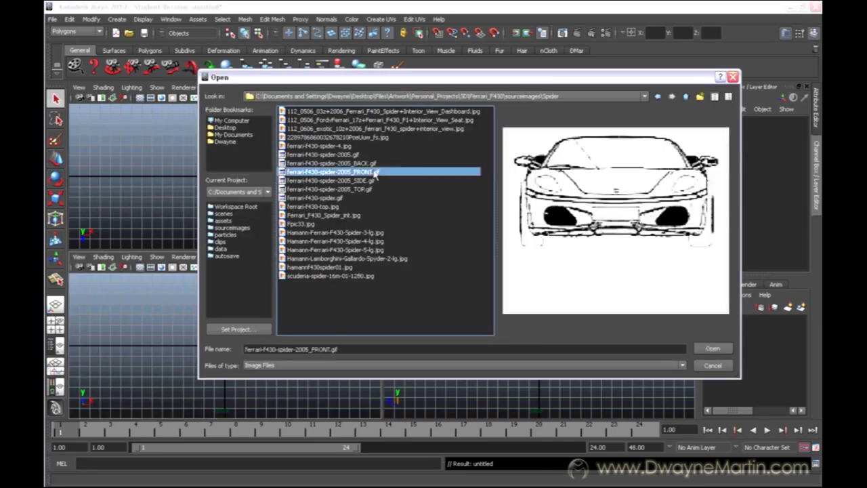
left_click(325, 154)
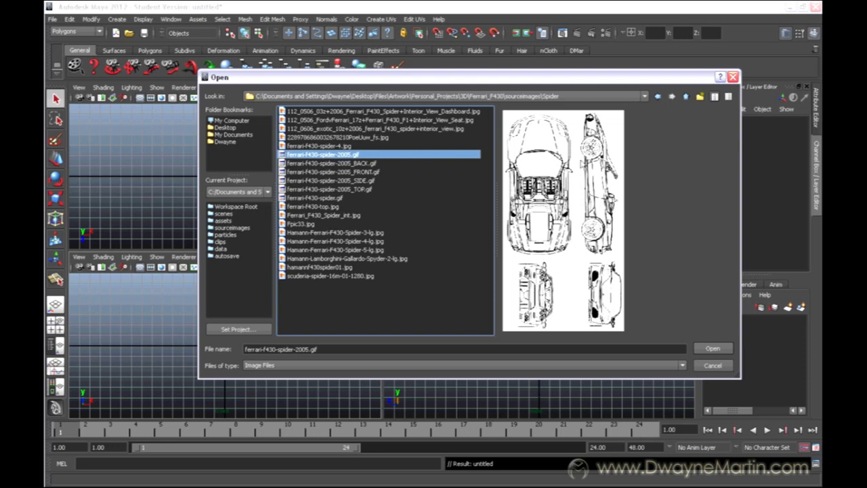
left_click(371, 173)
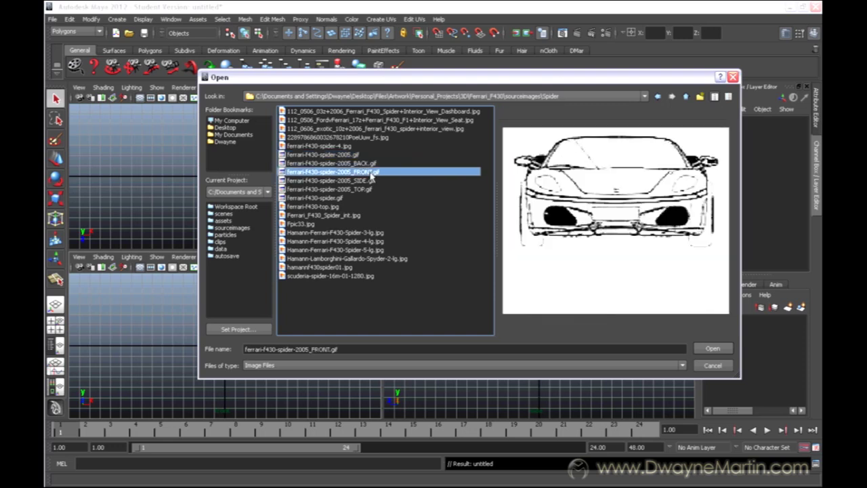
left_click(708, 350)
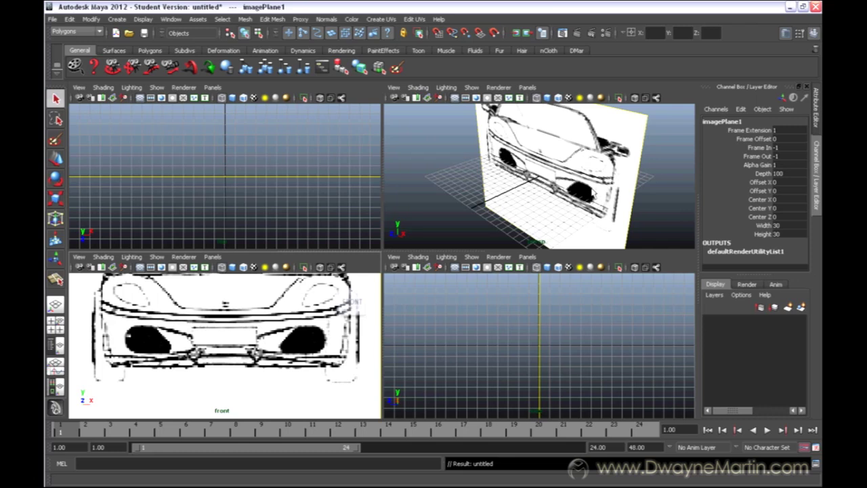
Tumble the perspective view toward the front blueprint and show imagePlane1's attributes.
left_click_drag(606, 194, 563, 165, "alt")
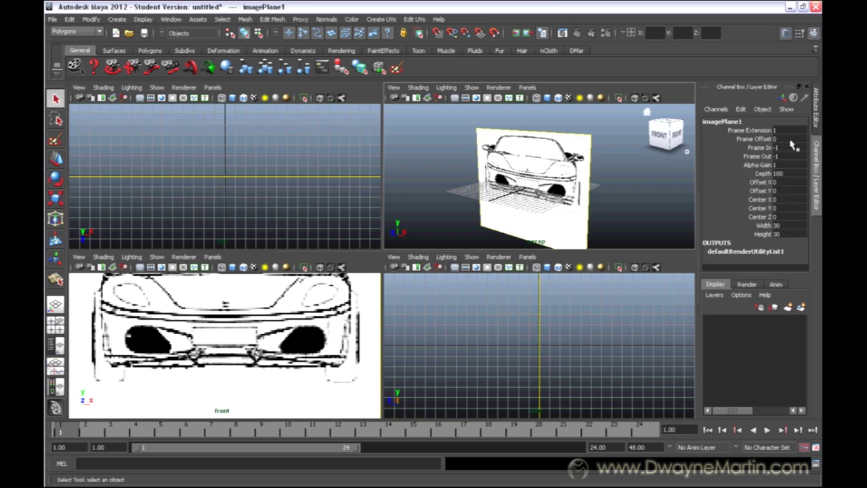
left_click(817, 118)
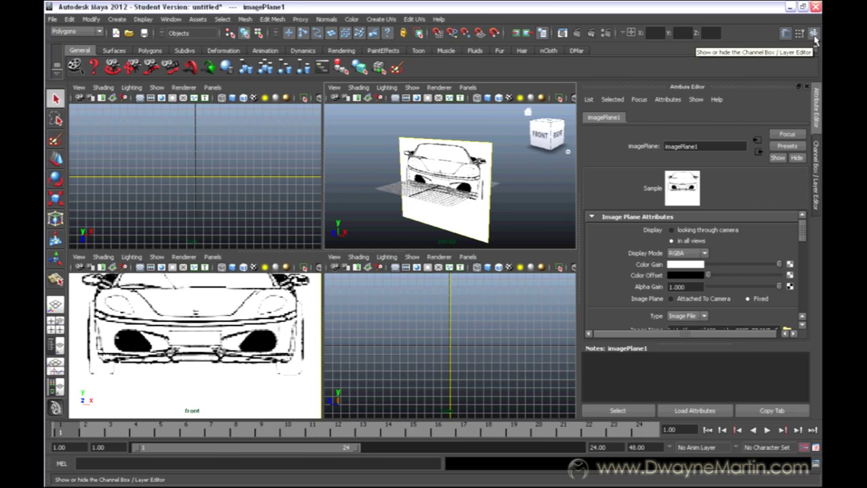
Restore imagePlane1's Attribute Editor and enlarge it to reveal the FRONT.gif image name.
left_click(815, 34)
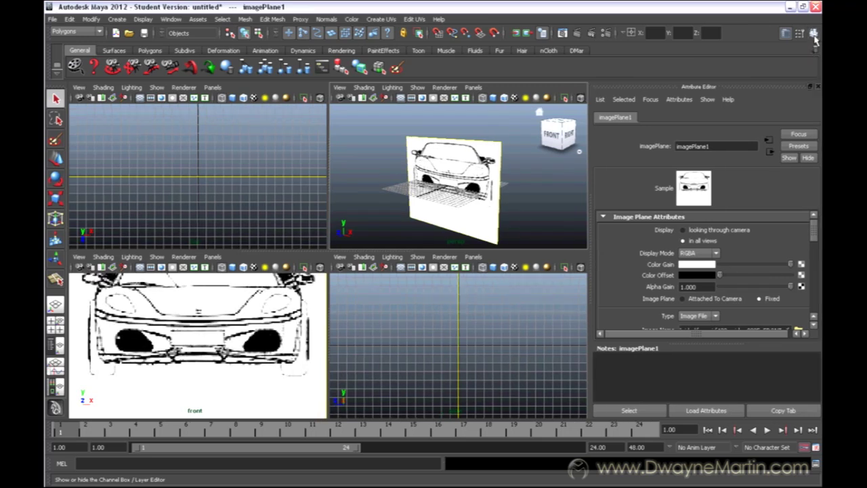
left_click(815, 35)
left_click(815, 35)
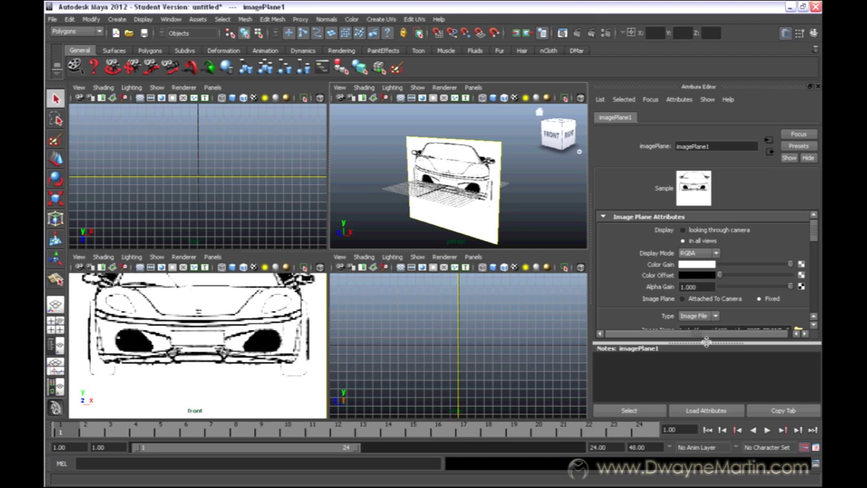
left_click_drag(707, 342, 707, 400)
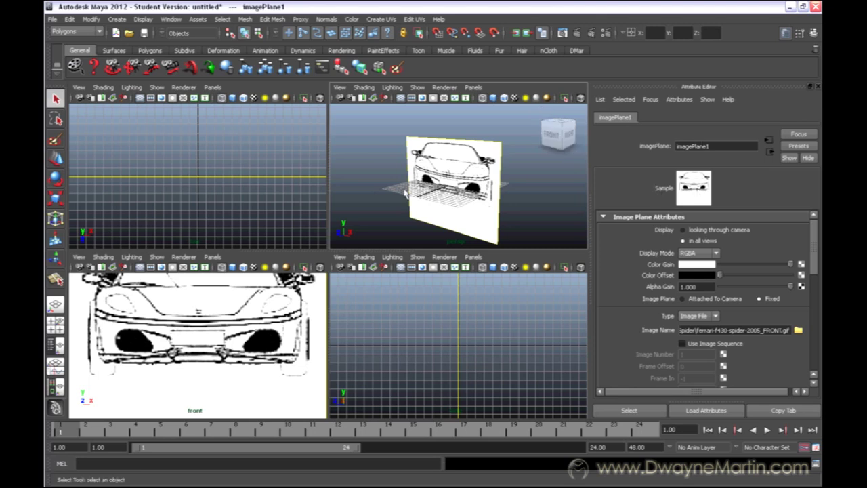
Try selecting and deselecting the front image plane directly in the viewport.
left_click(396, 160)
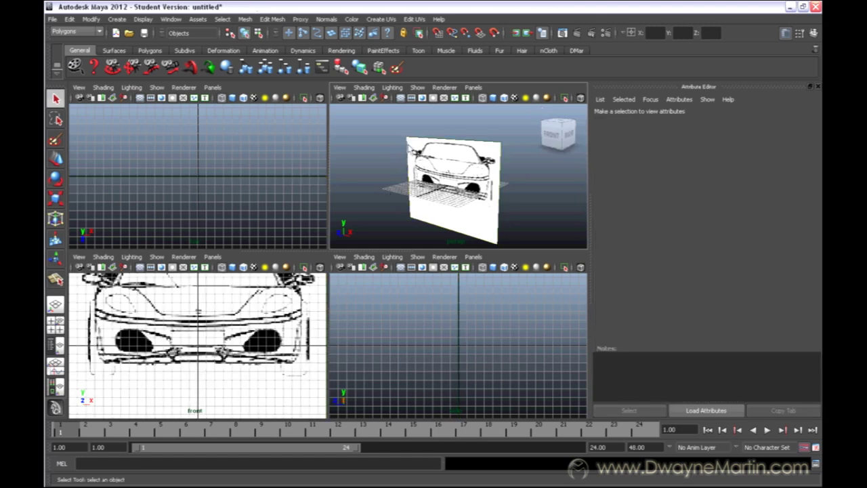
left_click(410, 142)
left_click(424, 134)
left_click(425, 138)
left_click(439, 133)
left_click(439, 142)
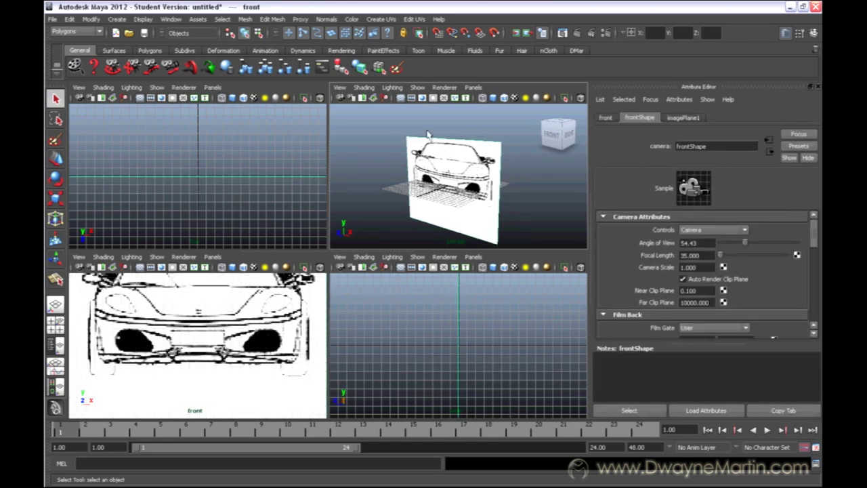
left_click(429, 135)
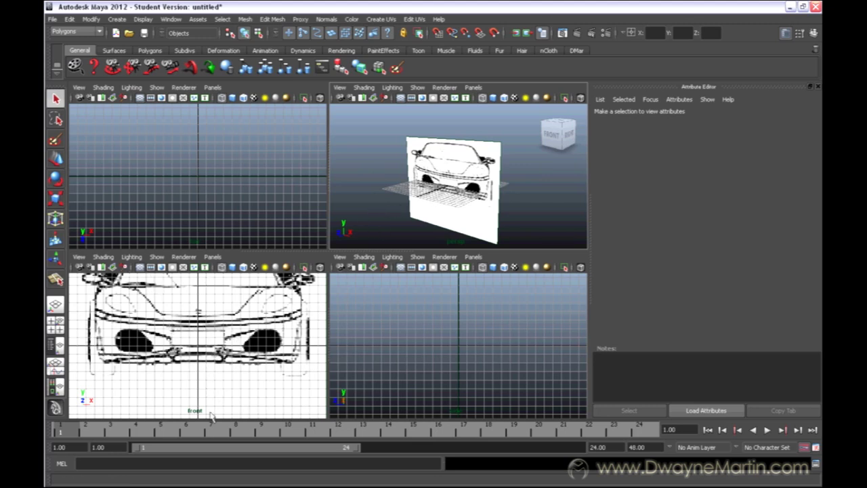
Select the front camera via View > Select Camera to show frontShape's settings.
left_click(79, 259)
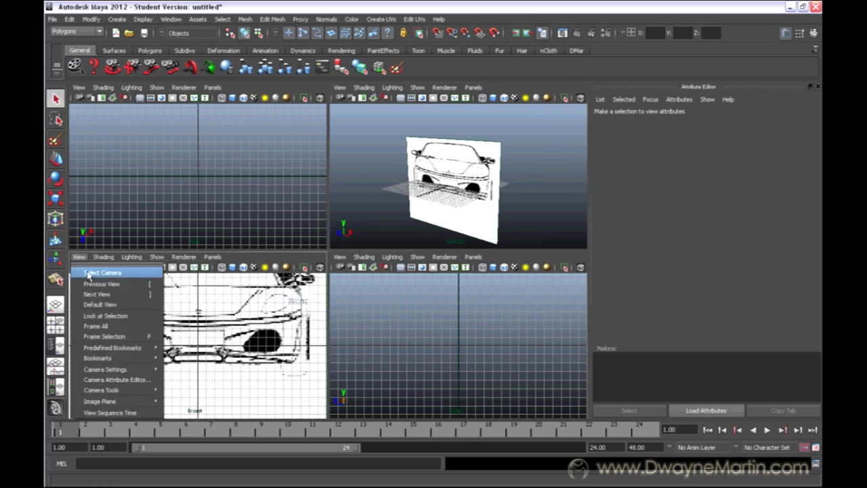
left_click(88, 273)
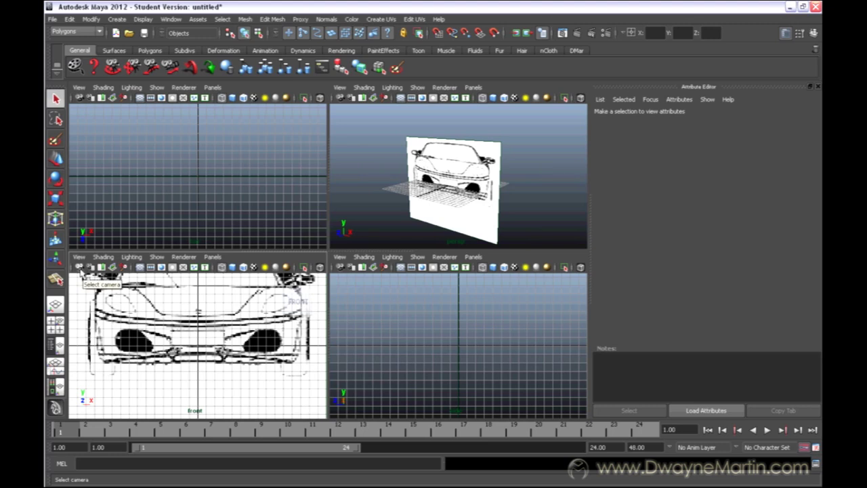
left_click(80, 268)
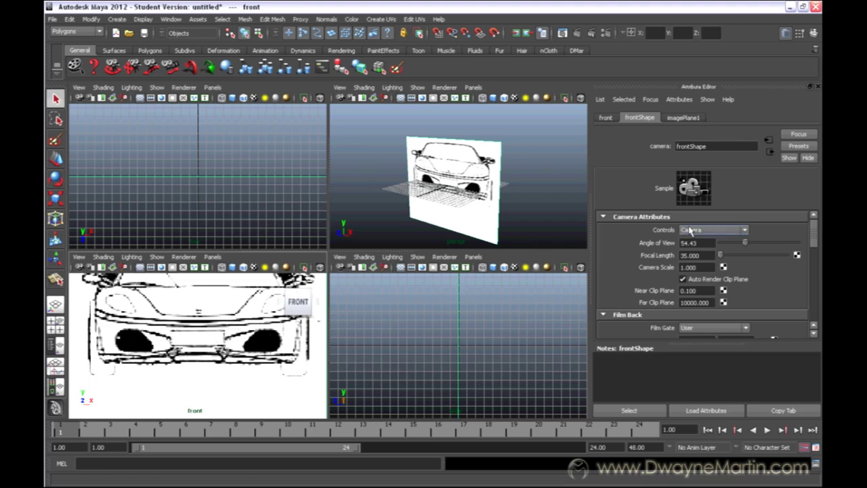
Set imagePlane1 to display only when looking through camera, with Alpha Gain 0.252.
left_click(684, 119)
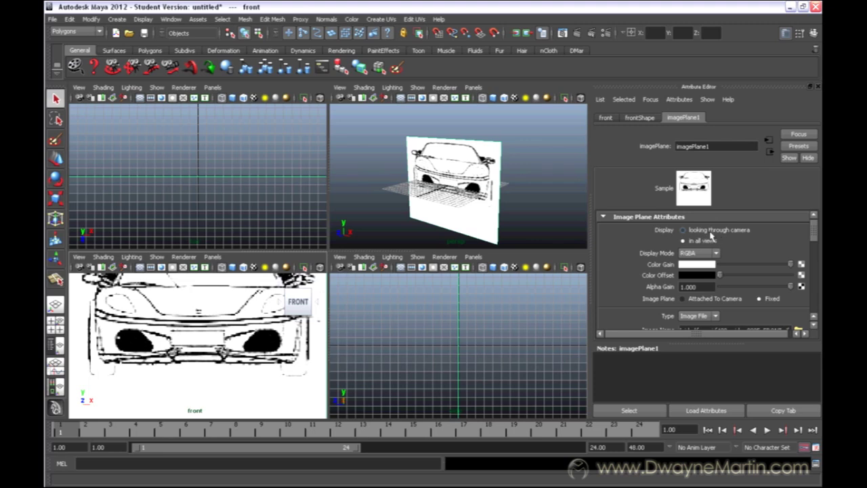
left_click(710, 231)
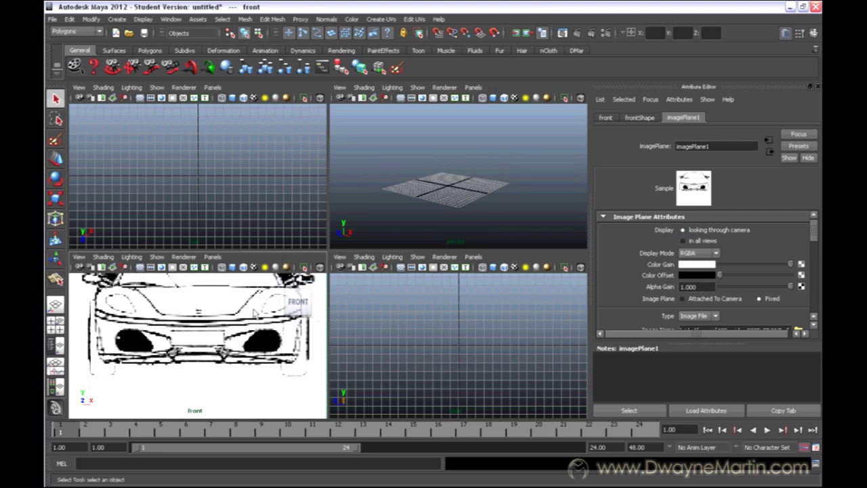
left_click_drag(481, 177, 426, 178, "alt")
scroll(425, 177, "up", 3)
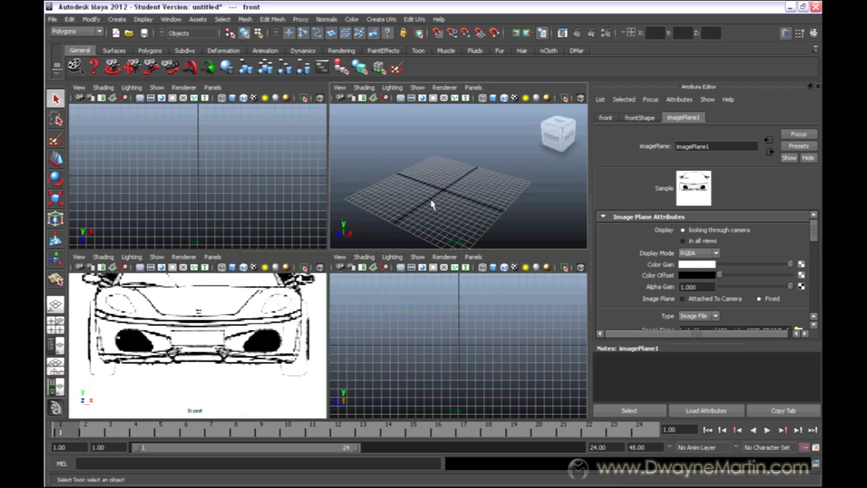
scroll(251, 332, "down", 3)
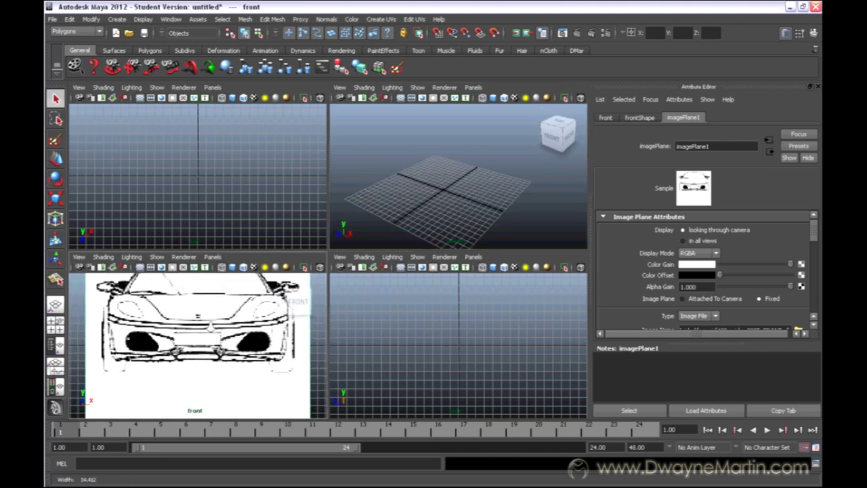
scroll(200, 325, "down", 1)
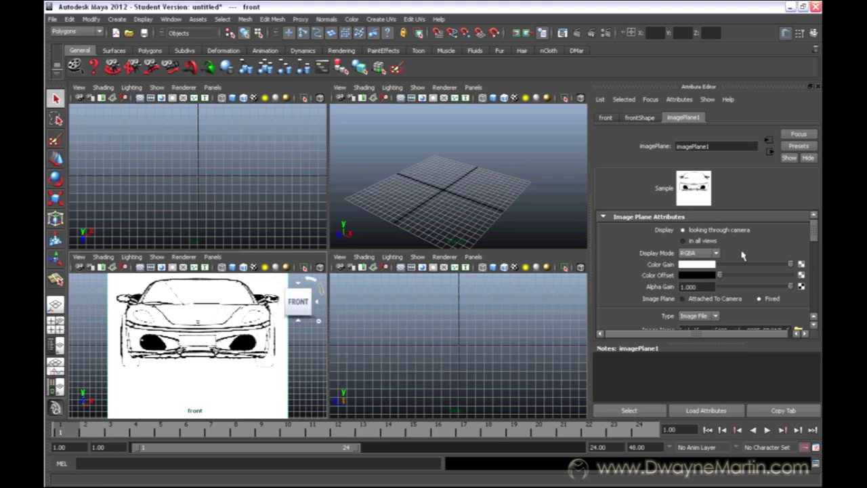
scroll(818, 240, "down", 3)
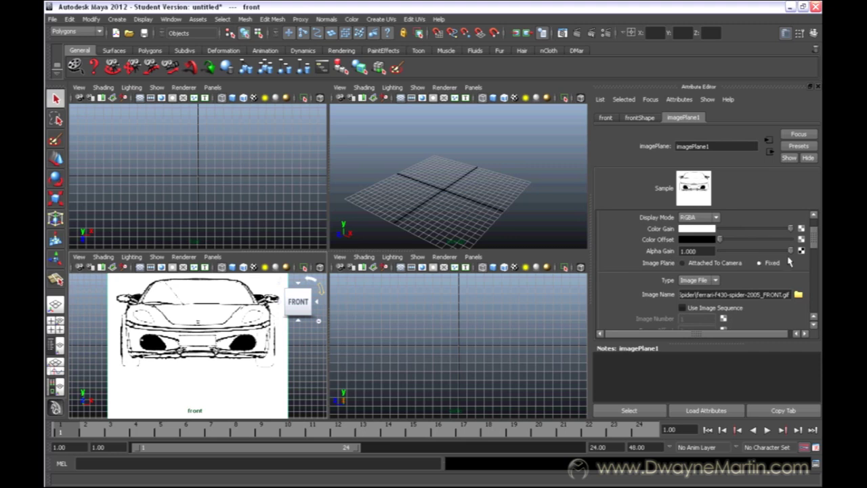
left_click_drag(790, 252, 765, 253)
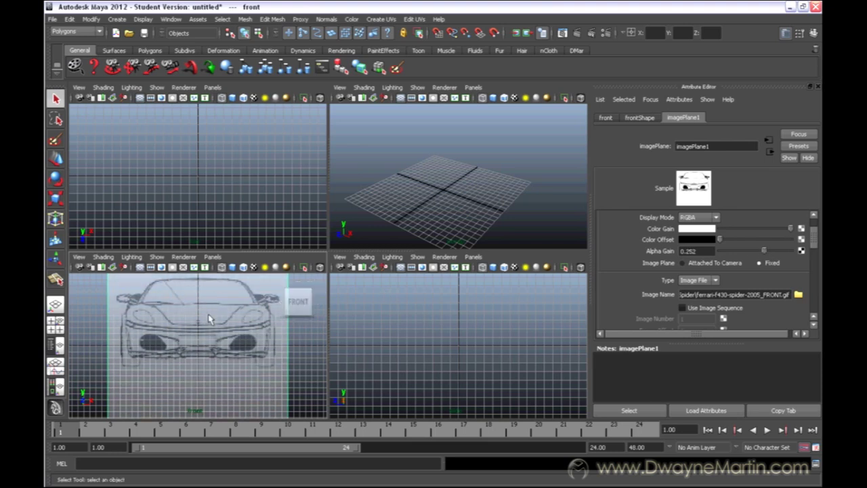
Create a polygon cube and scale it up uniformly.
left_click(123, 23)
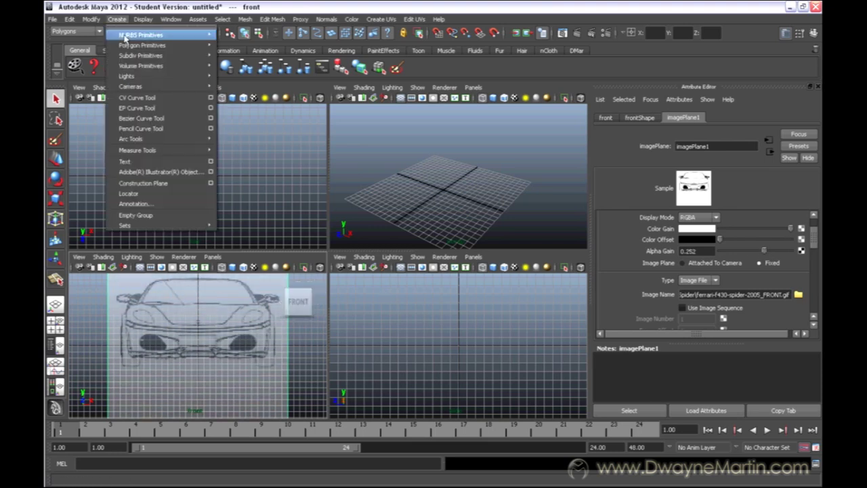
mouse_move(144, 44)
left_click(252, 61)
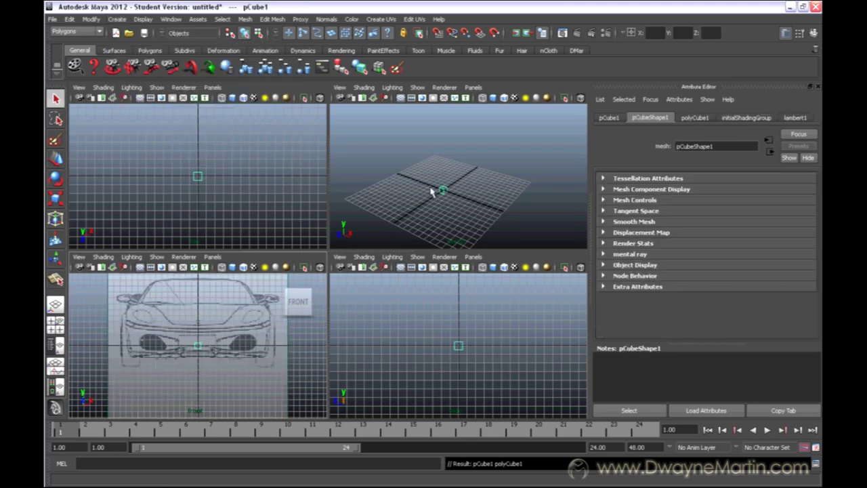
left_click_drag(458, 187, 508, 202, "alt")
key("r")
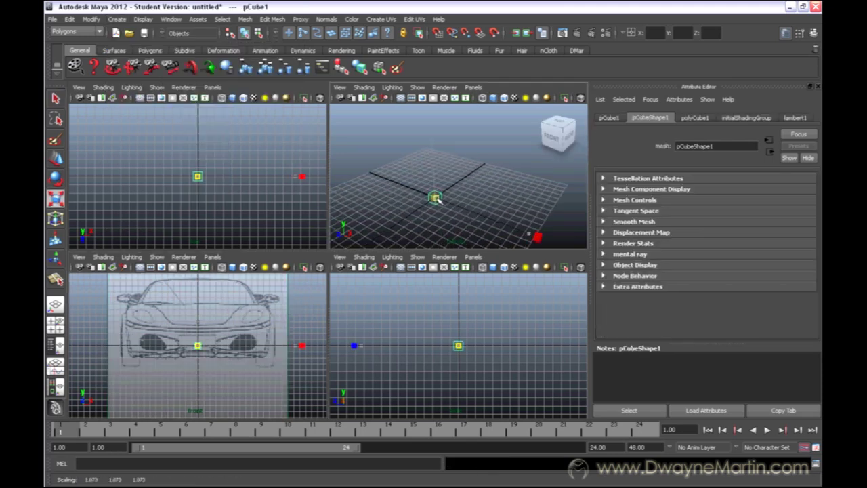
left_click_drag(436, 197, 472, 190)
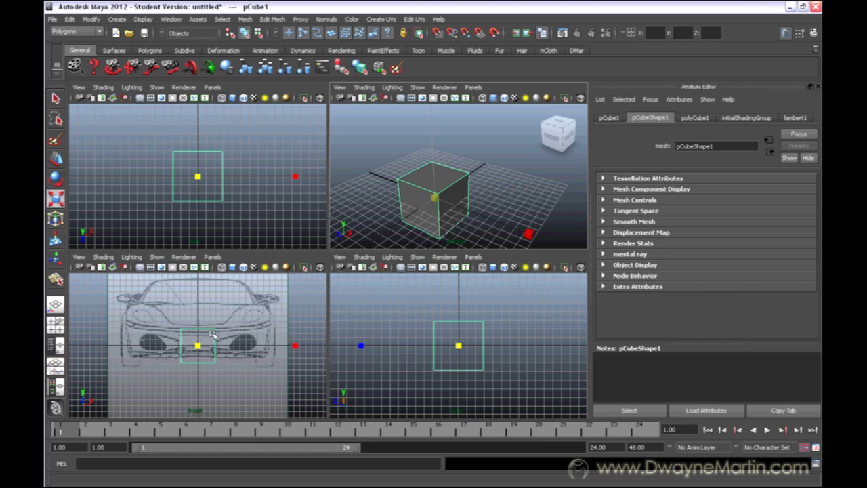
Maximise the front view and move the cube up over the car front.
right_click_drag(211, 332, 247, 343, "alt")
key("space")
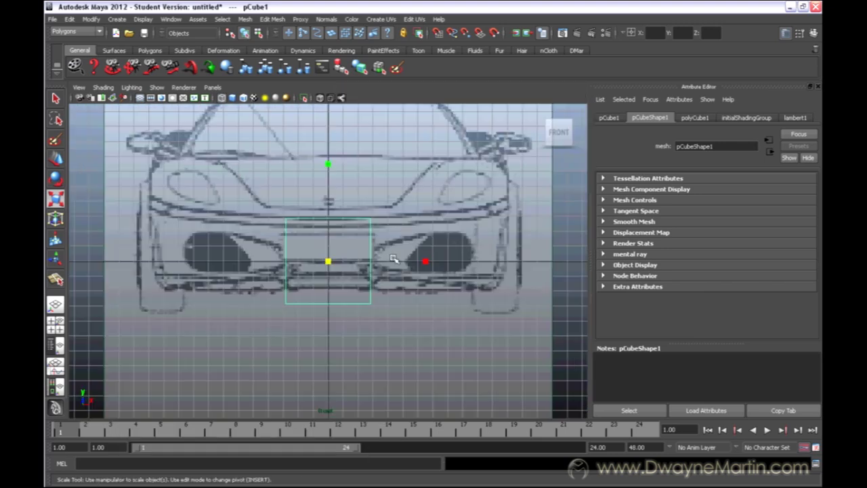
middle_click_drag(397, 262, 398, 309, "alt")
key("w")
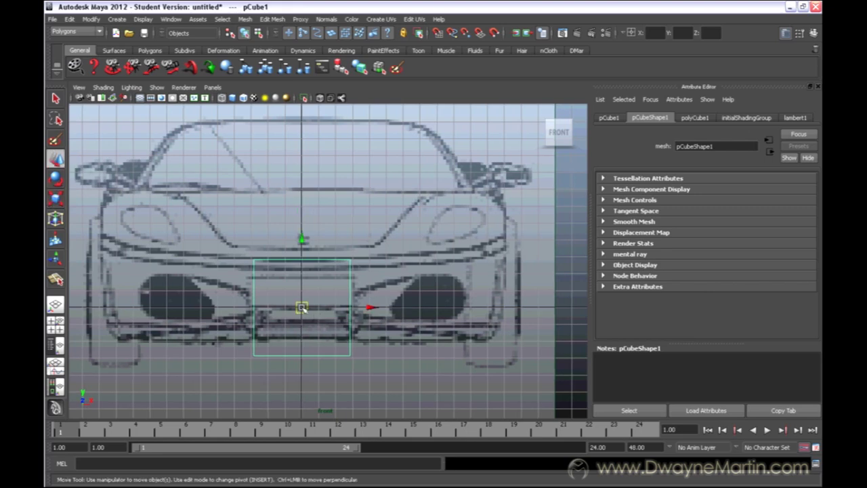
left_click_drag(302, 307, 303, 249)
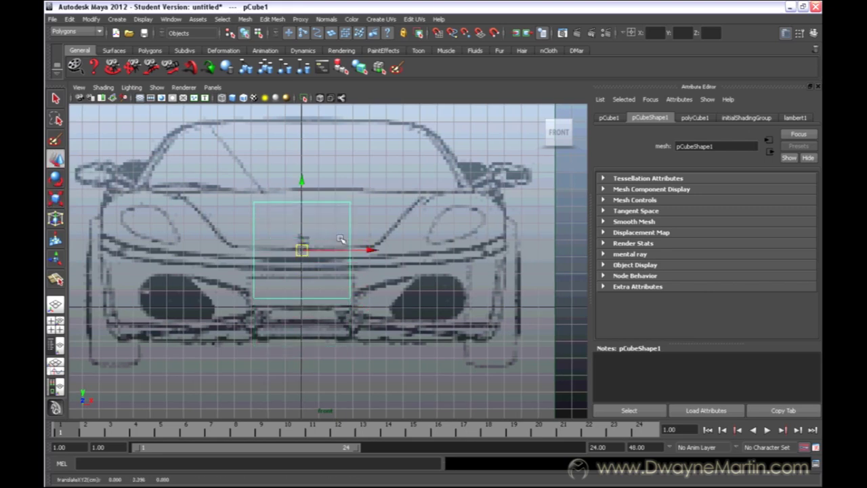
Drag the cube's four corner vertices out to the car's outline, then restore four views.
right_click_drag(351, 216, 333, 223)
left_click(351, 202)
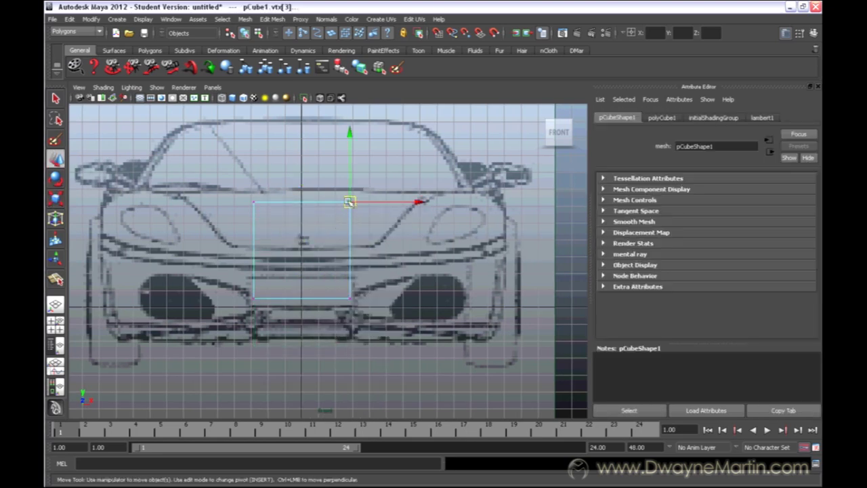
left_click_drag(350, 202, 486, 195)
left_click(351, 297)
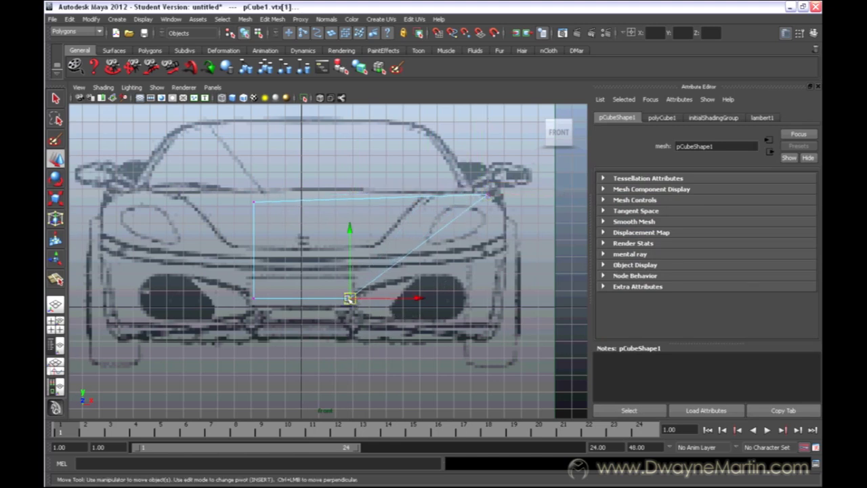
left_click_drag(351, 297, 500, 247)
left_click(253, 297)
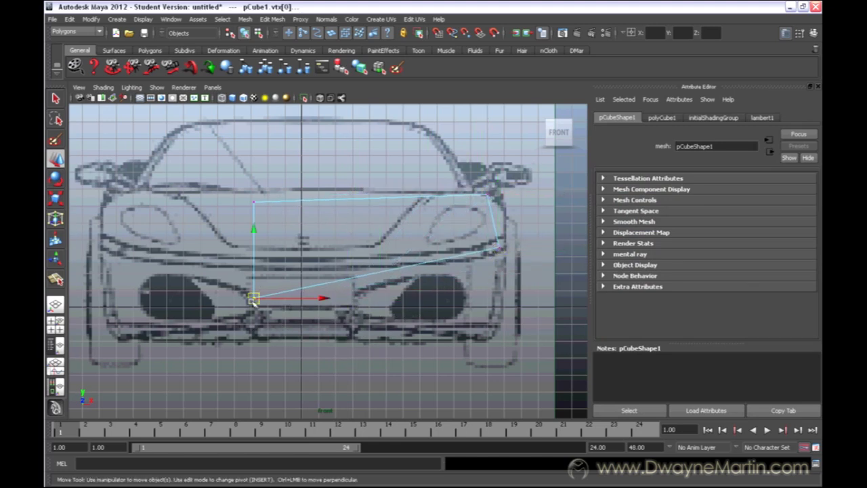
left_click_drag(253, 297, 124, 253)
left_click(253, 202)
left_click_drag(253, 202, 140, 187)
scroll(378, 227, "down", 2)
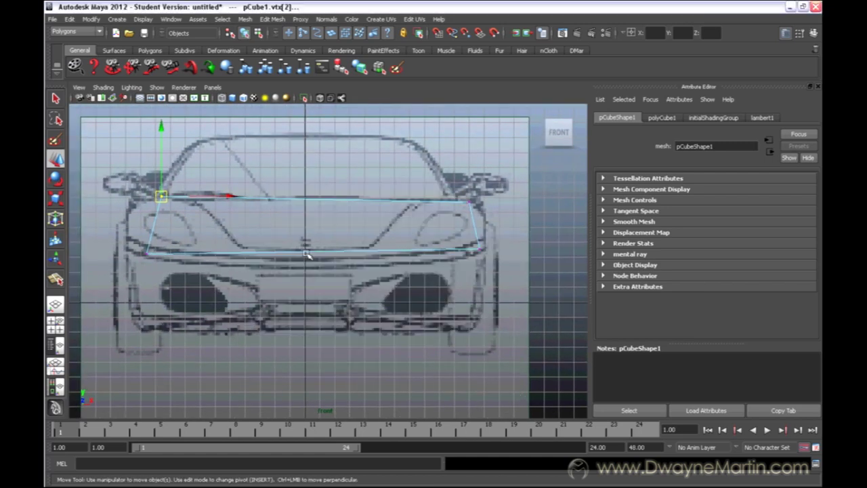
key("space")
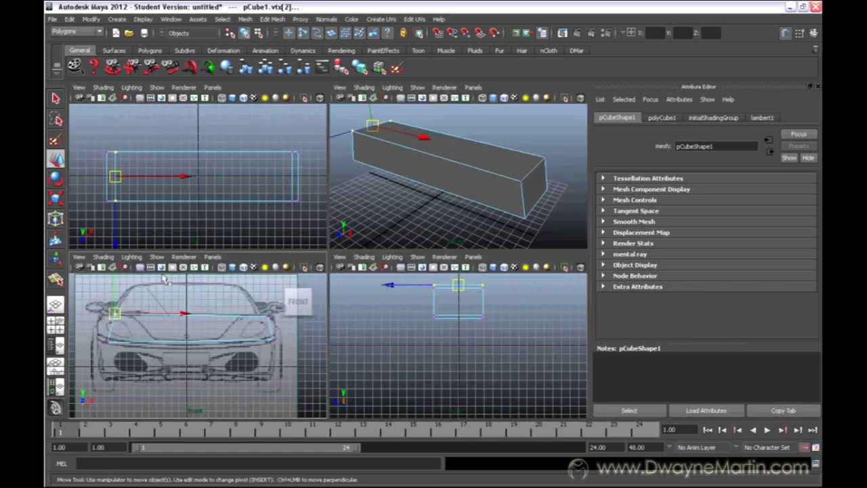
Set the front blueprint's Alpha Gain to 1 to make it fully opaque.
left_click(88, 277)
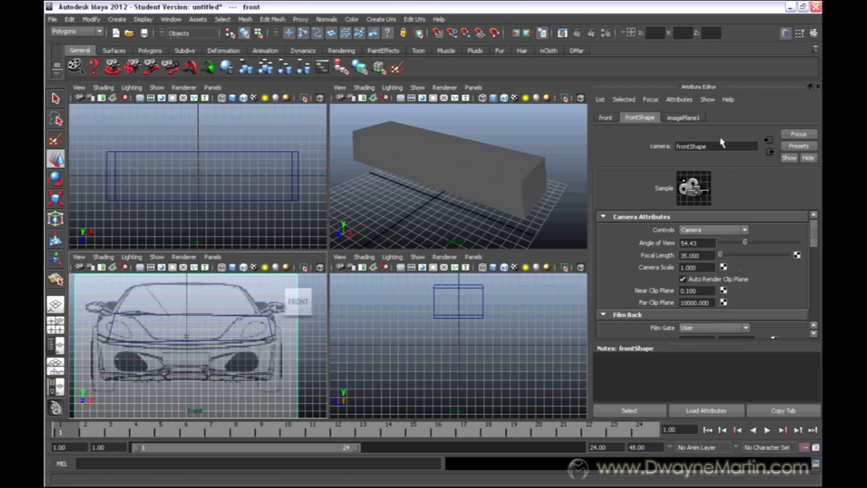
left_click(684, 118)
left_click_drag(778, 252, 802, 251)
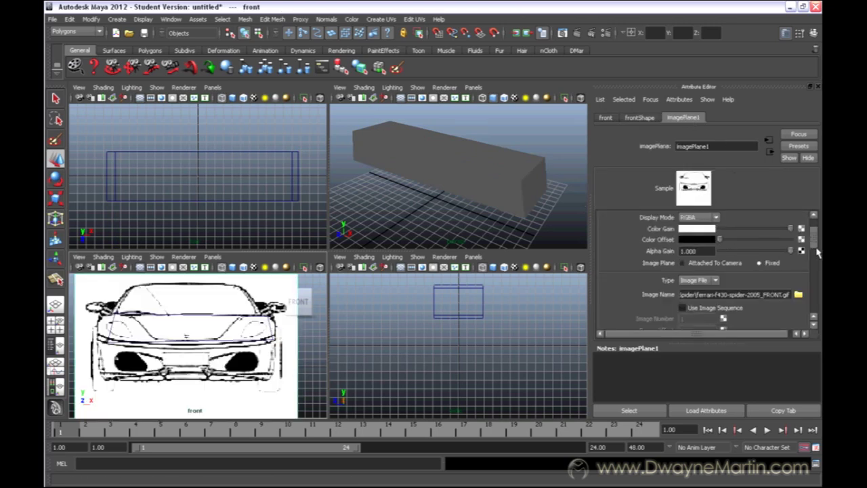
Test-move the cube along Z, undo the move, and delete the cube.
left_click(498, 170)
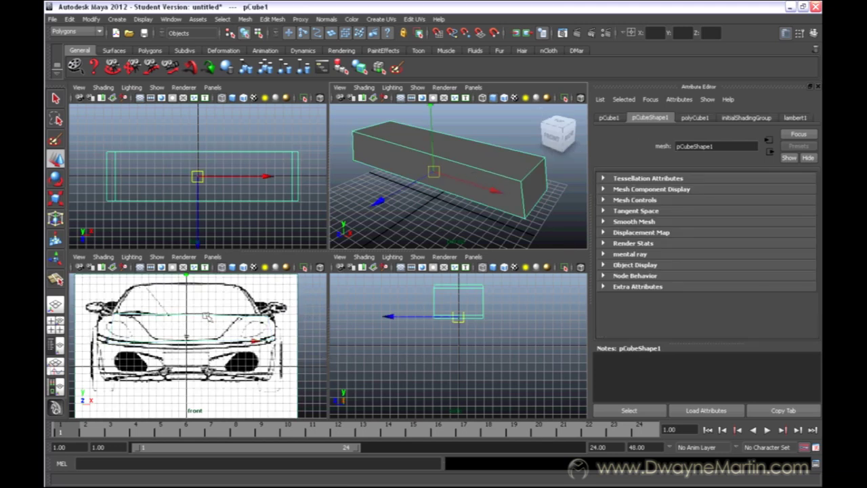
left_click_drag(379, 202, 452, 180)
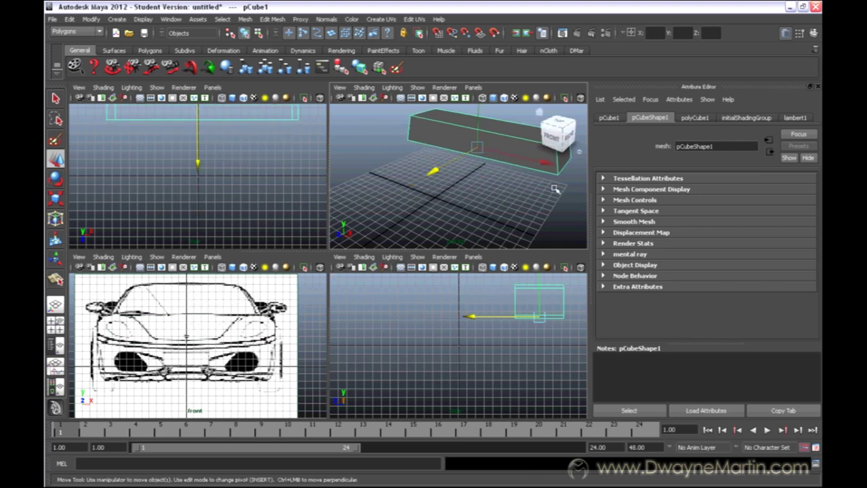
left_click_drag(513, 188, 448, 183, "alt")
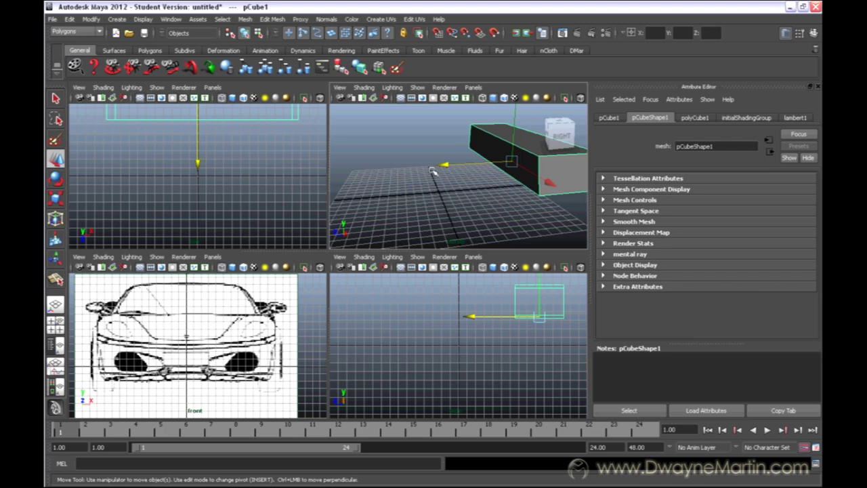
key("ctrl+z")
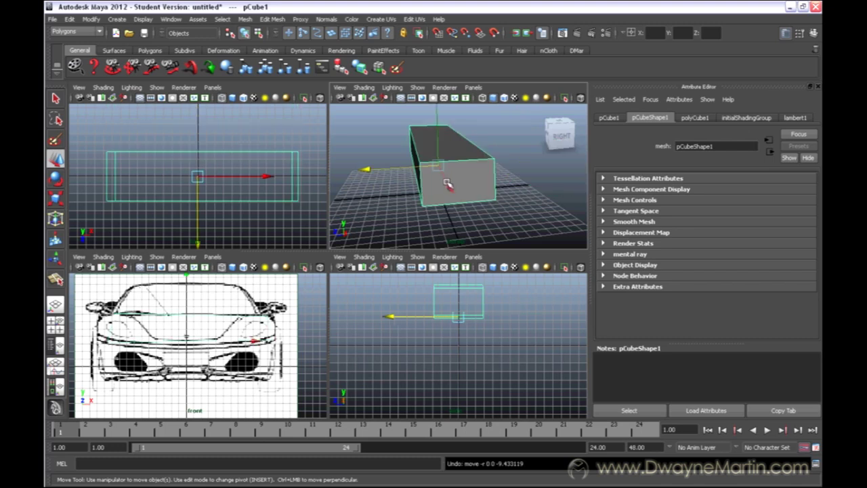
left_click_drag(465, 204, 513, 178, "alt")
right_click_drag(513, 179, 482, 183, "alt")
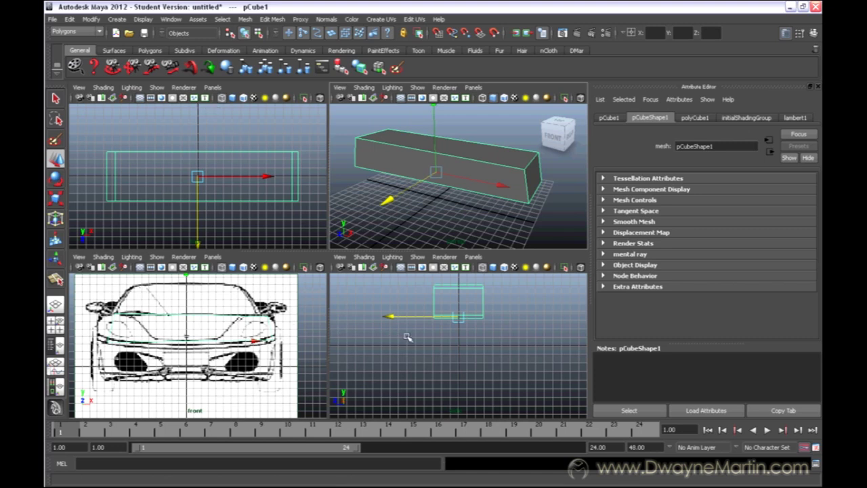
key("Delete")
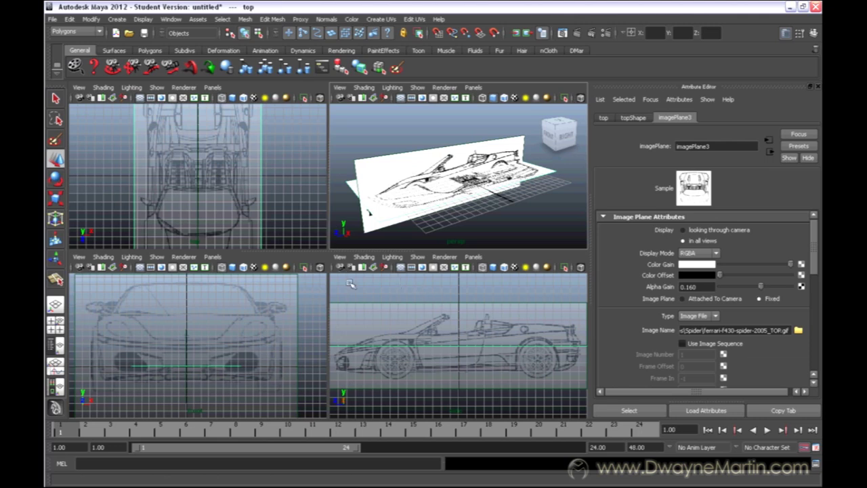
Orbit the perspective view around the intersecting front, side and top blueprint planes.
left_click_drag(347, 223, 387, 188, "alt")
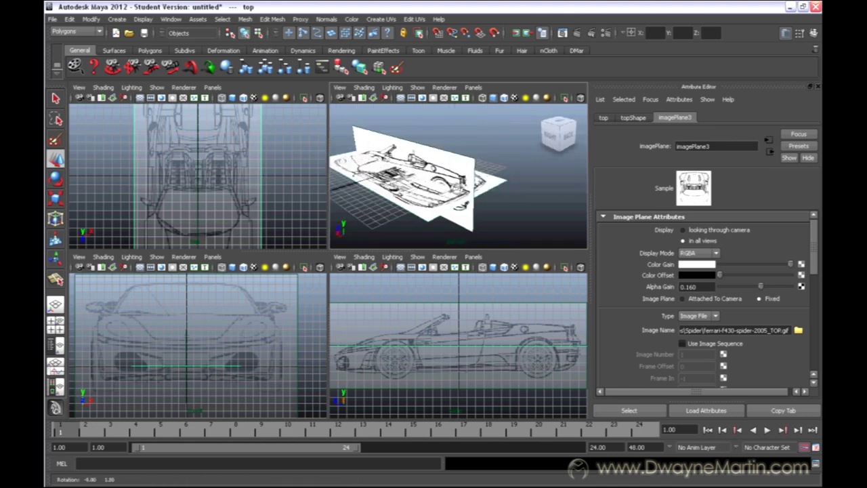
left_click_drag(525, 189, 383, 213, "alt")
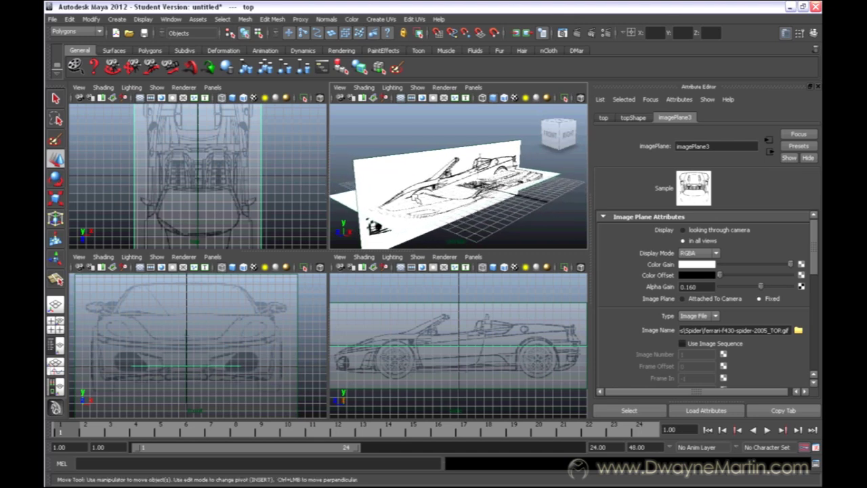
Show imagePlane1 in all views, face it via the ViewCube FRONT, and set Alpha Gain 0.115.
left_click(78, 273)
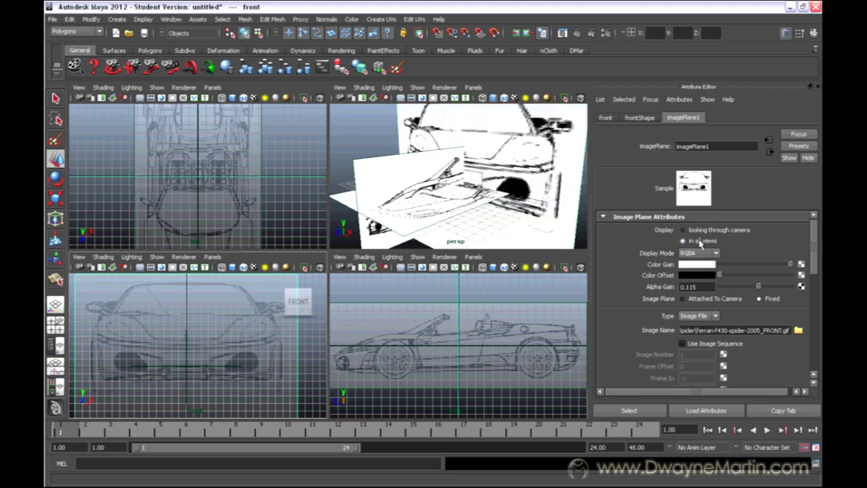
left_click(683, 241)
left_click_drag(475, 193, 542, 217, "alt")
right_click_drag(542, 217, 582, 217, "alt")
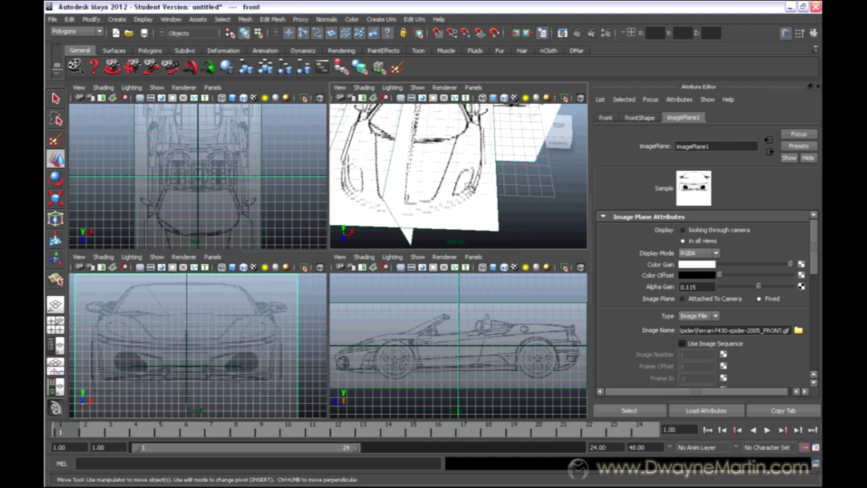
left_click_drag(583, 217, 574, 167, "alt")
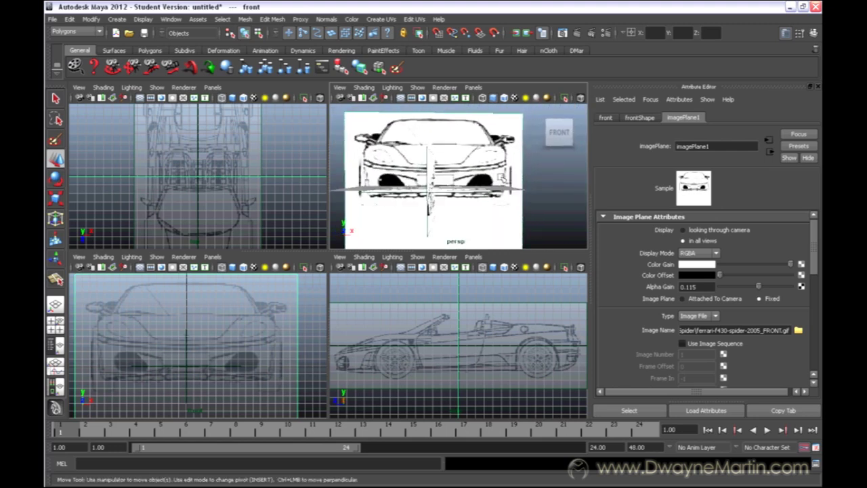
left_click_drag(573, 167, 529, 165, "alt")
left_click(551, 133)
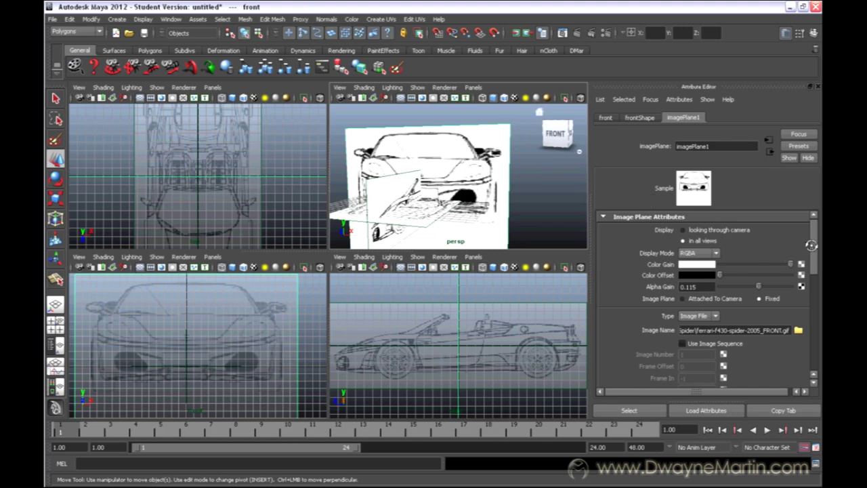
mouse_move(811, 245)
left_mouse_down()
mouse_move(816, 276)
mouse_move(818, 244)
left_mouse_up()
Collapse Image Plane Attributes and Placement to reveal imagePlane1's 30 × 30 width and height.
left_click(601, 217)
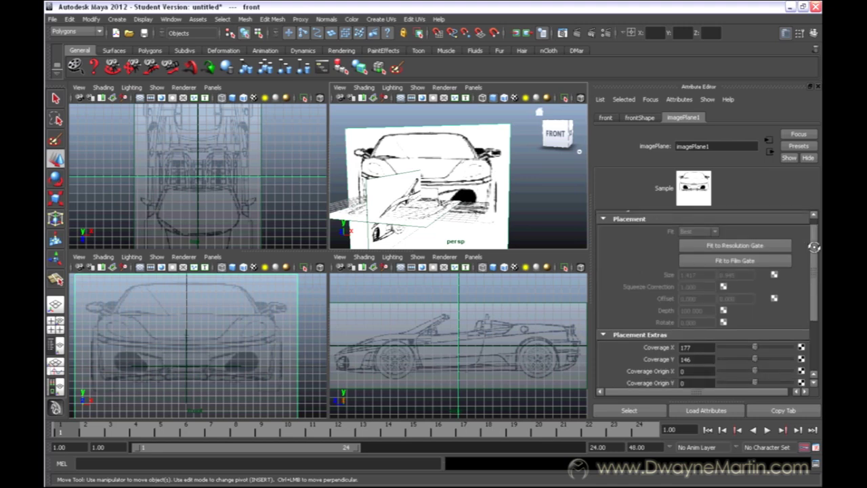
left_click(617, 229)
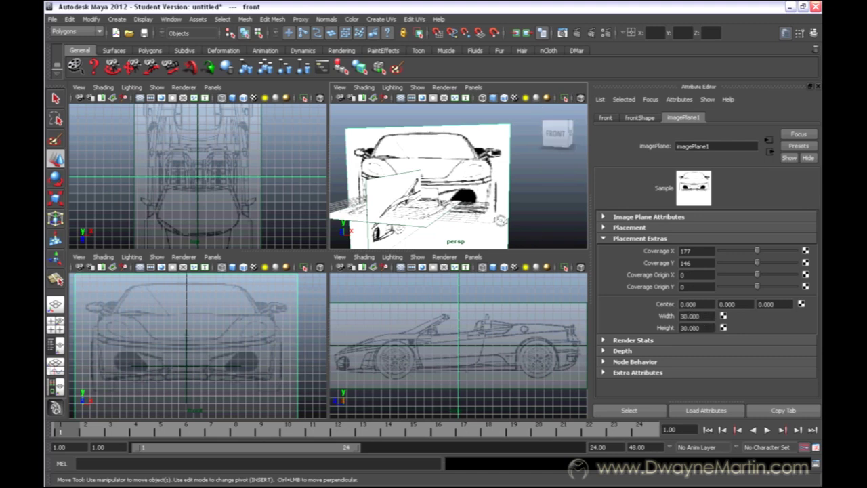
left_click_drag(501, 221, 495, 200, "alt")
right_click_drag(495, 200, 490, 201, "alt")
left_click_drag(489, 201, 505, 203, "alt")
right_click_drag(505, 203, 501, 204, "alt")
left_click_drag(502, 203, 564, 217, "alt")
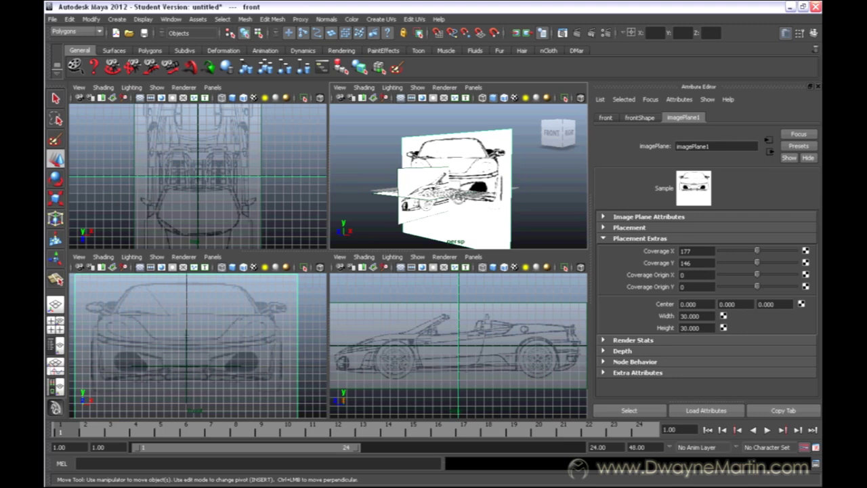
Set imagePlane1's Width and Height to 15 (trying 10 first) and orbit to check.
left_click_drag(703, 320, 661, 316)
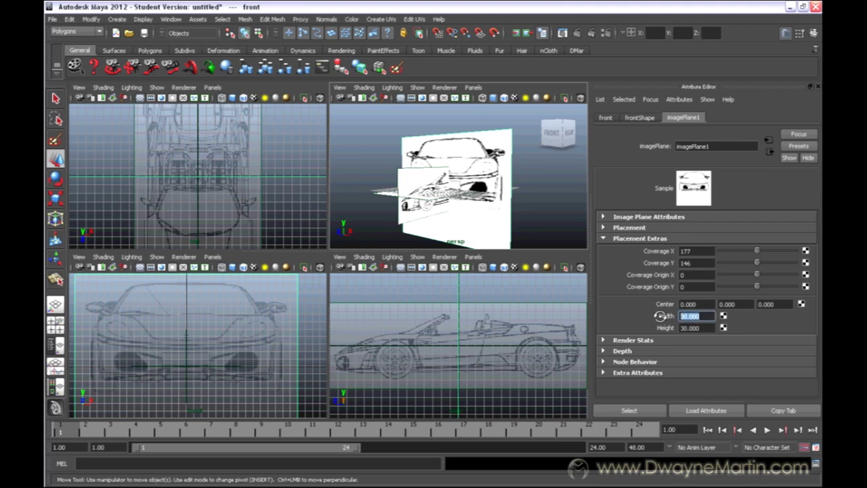
type("10")
key("Tab")
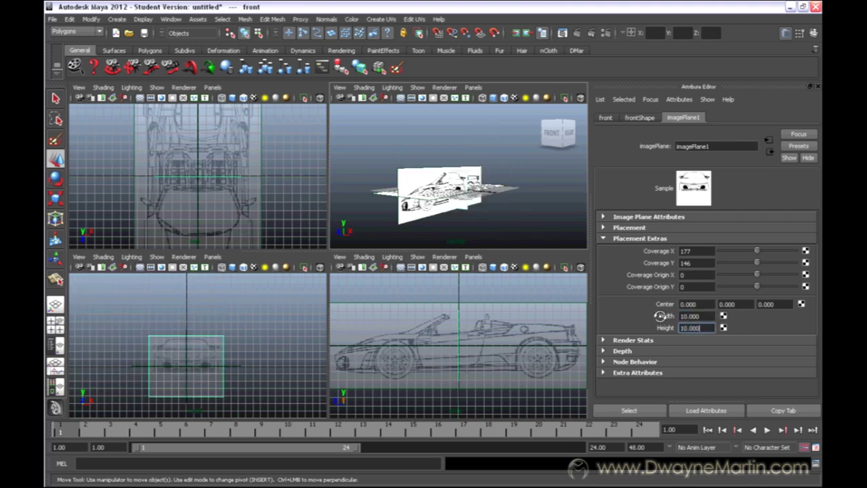
left_click_drag(566, 227, 570, 192, "alt")
left_click_drag(701, 315, 677, 318)
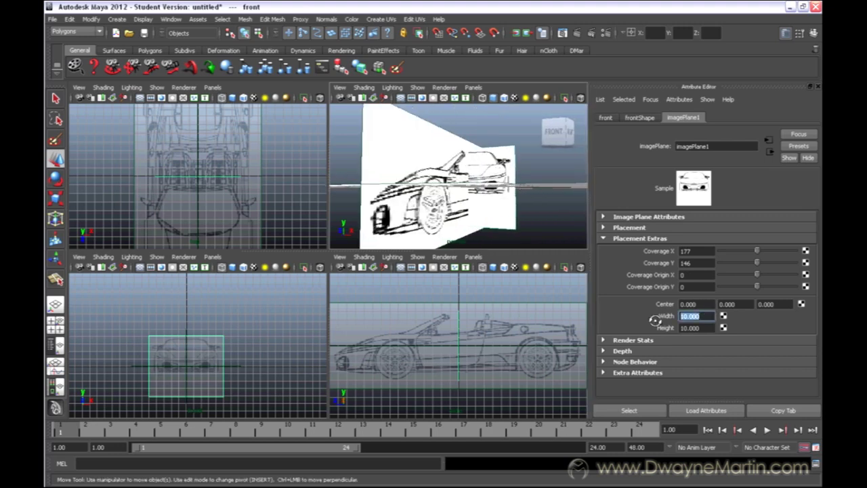
type("15")
key("Tab")
type("15")
key("Return")
left_click_drag(516, 238, 467, 229, "alt")
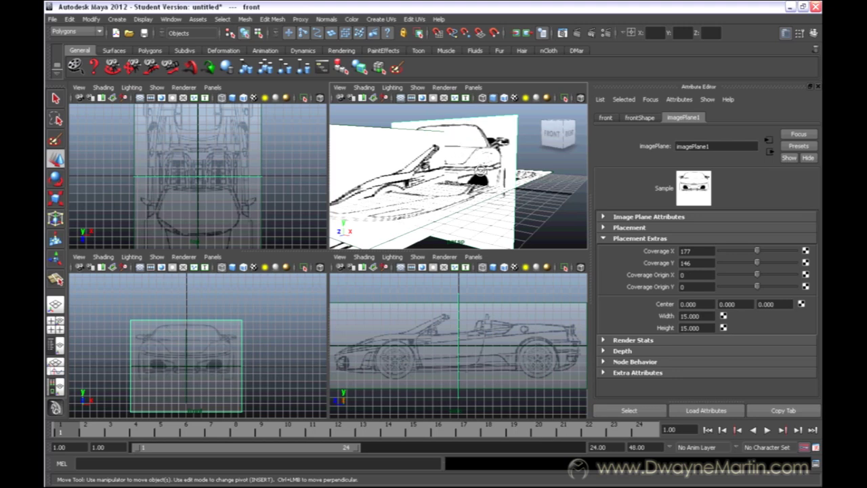
left_click_drag(531, 202, 502, 203, "alt")
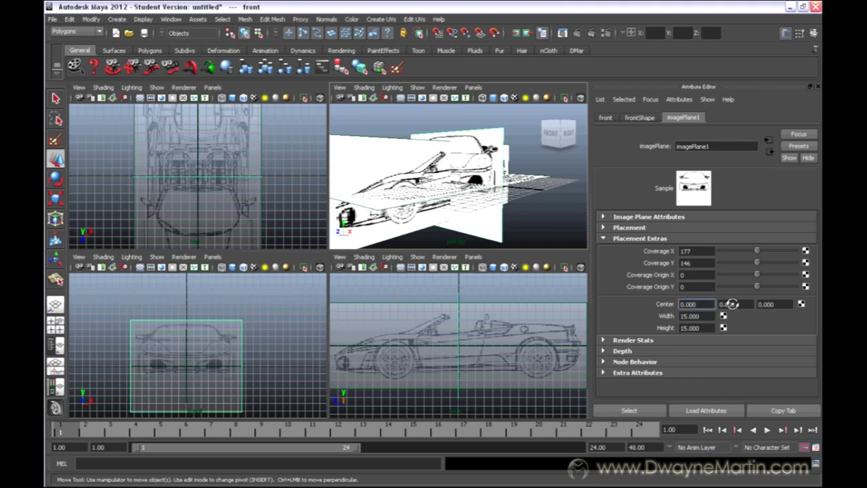
Orbit to a three-quarter view of the car and maximize the perspective panel.
left_click(767, 304)
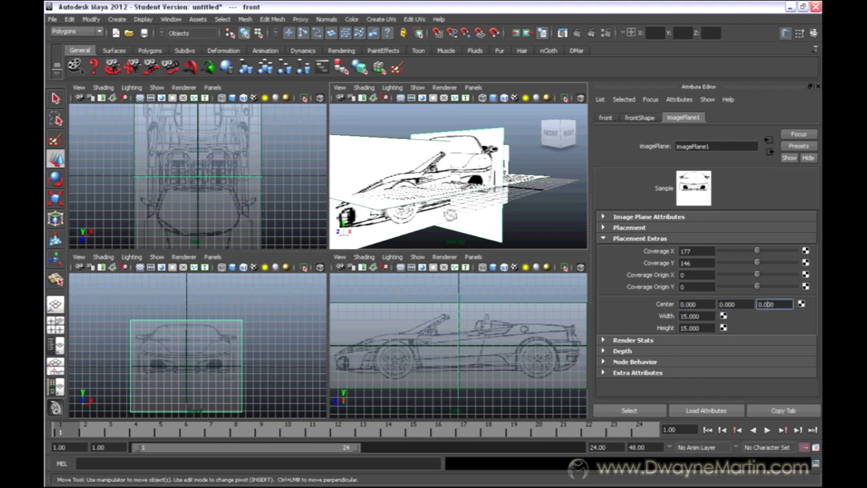
left_click_drag(342, 219, 444, 209, "alt")
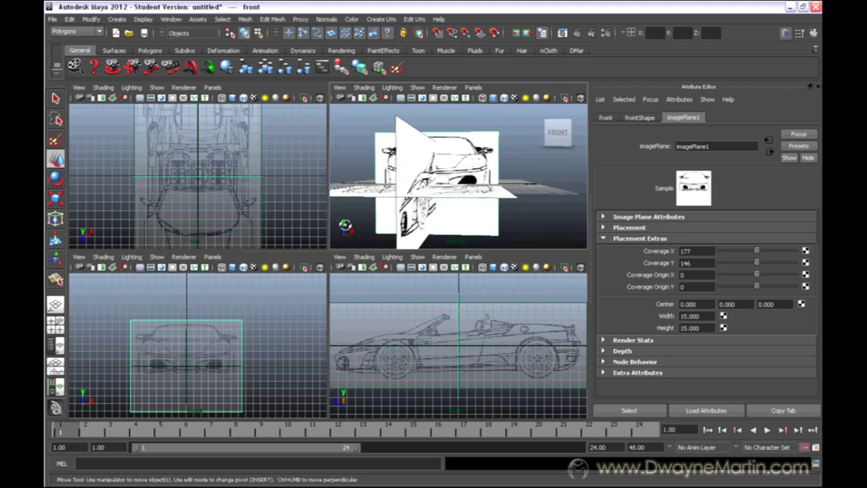
mouse_move(355, 237)
left_mouse_down("alt")
mouse_move(338, 235)
mouse_move(344, 238)
left_mouse_up("alt")
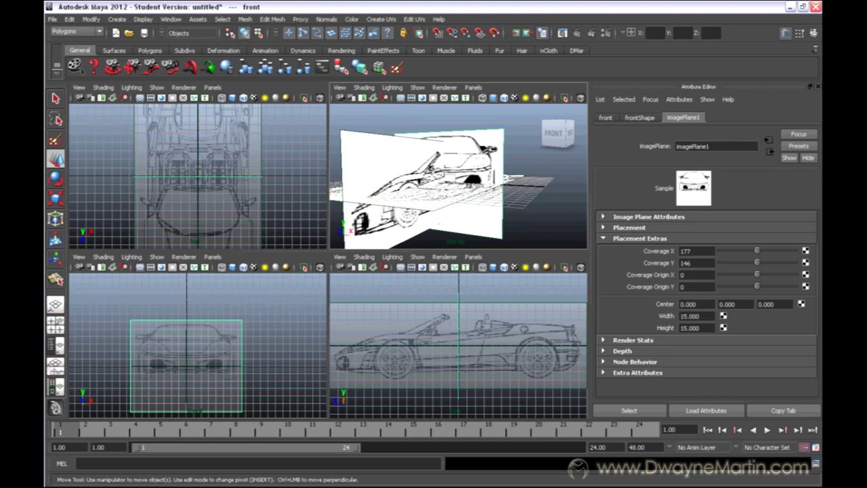
key("space")
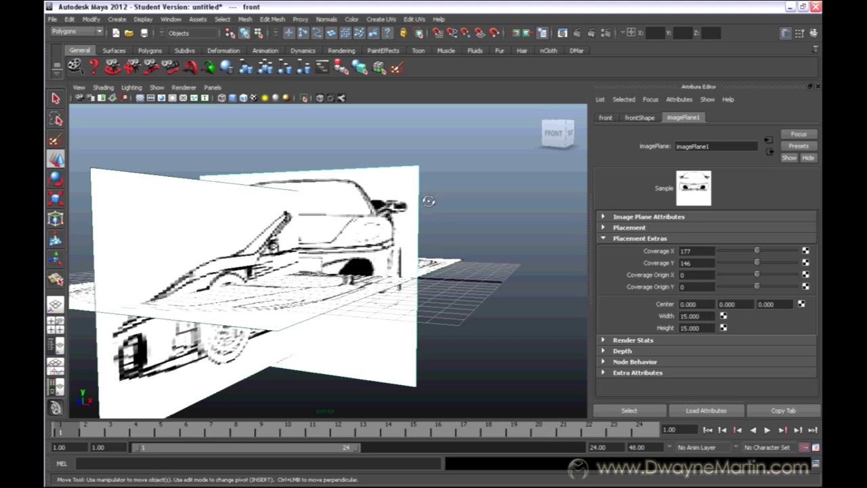
key("space")
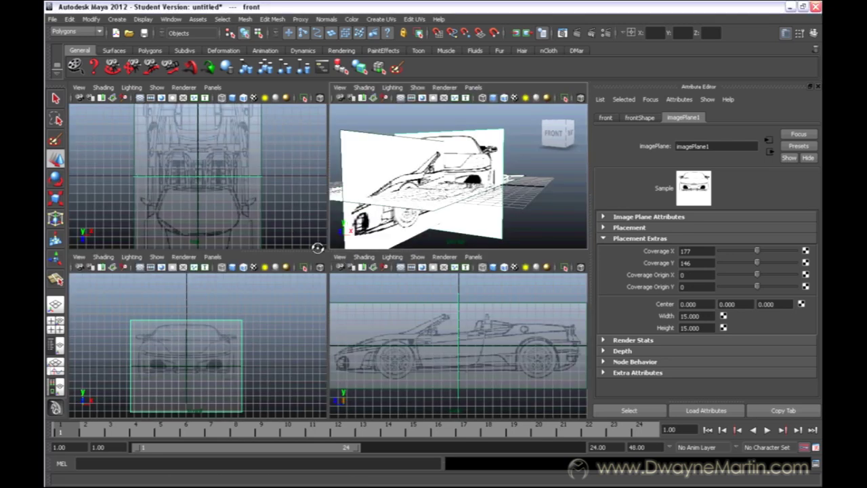
key("space")
Tumble around the front, side and top blueprint planes from several angles to check alignment.
left_click_drag(320, 260, 207, 330, "alt")
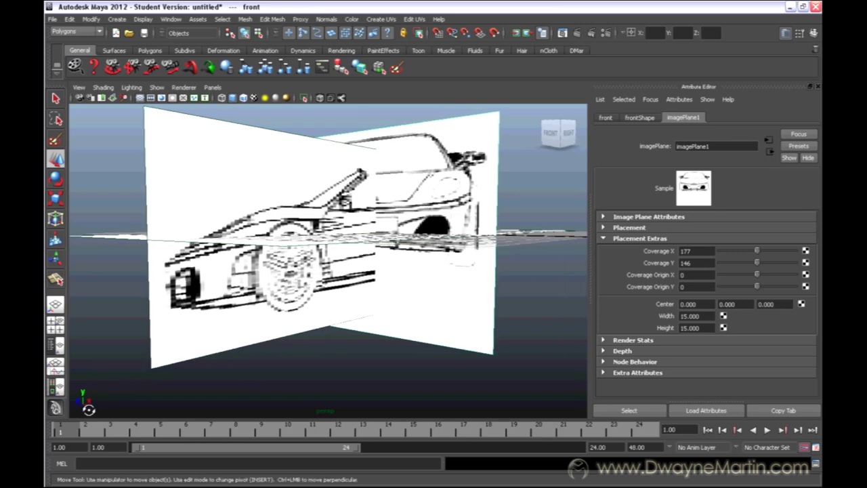
mouse_move(115, 390)
left_mouse_down("alt")
mouse_move(128, 381)
mouse_move(119, 384)
left_mouse_up("alt")
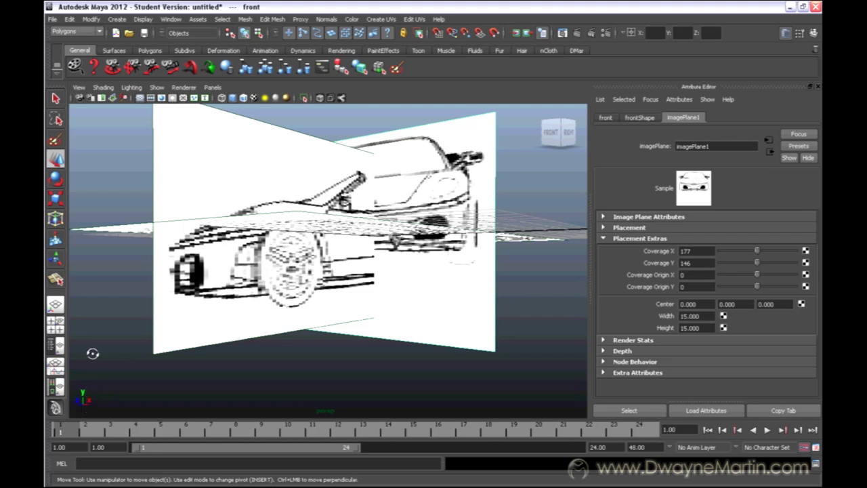
left_click_drag(147, 376, 88, 401, "alt")
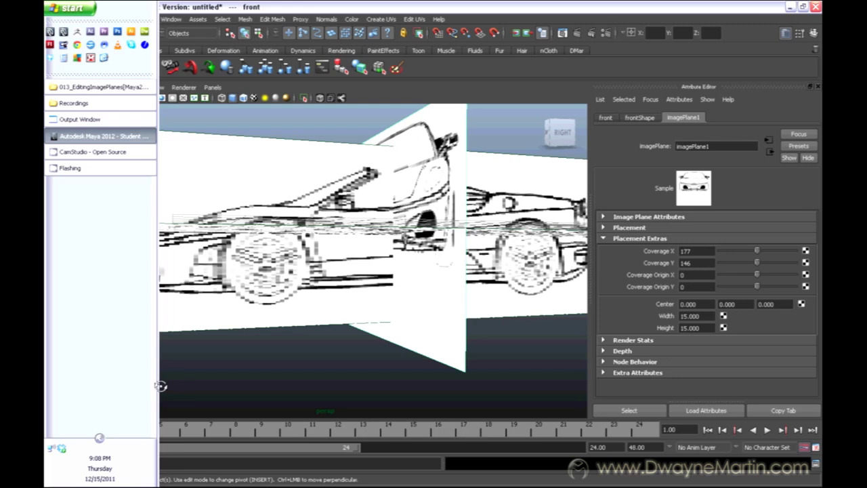
left_click_drag(162, 378, 208, 389, "alt")
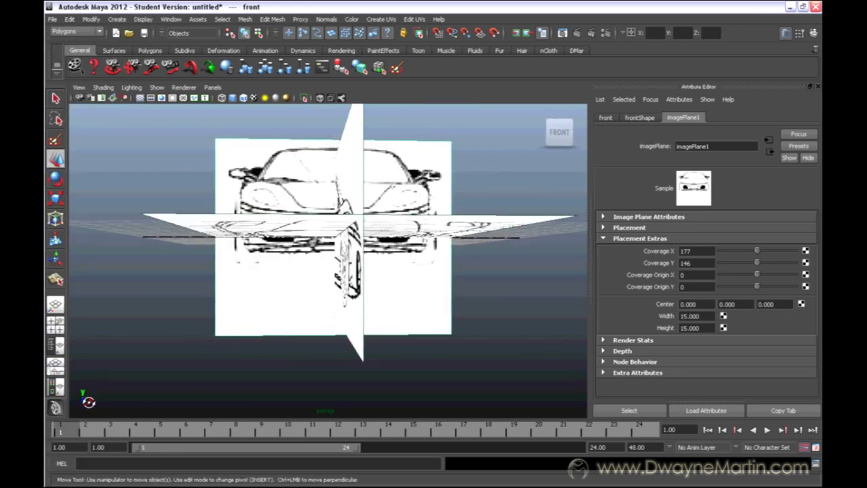
left_click_drag(486, 372, 239, 393, "alt")
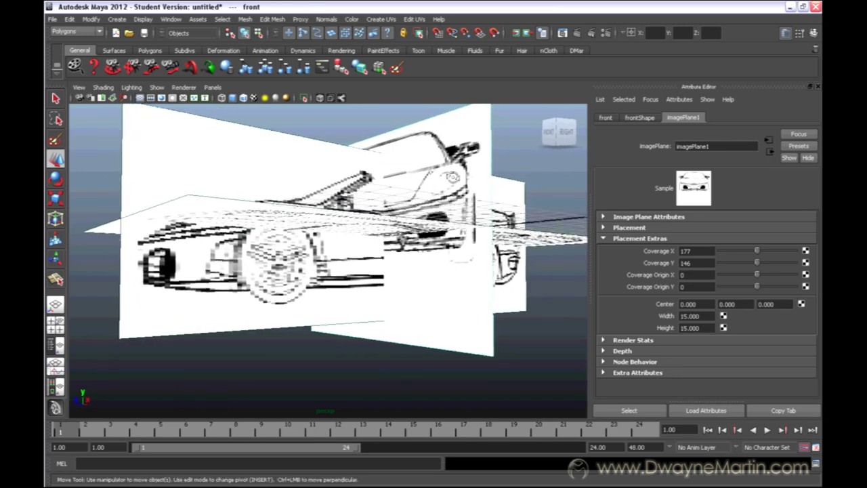
left_click_drag(463, 193, 402, 155, "alt")
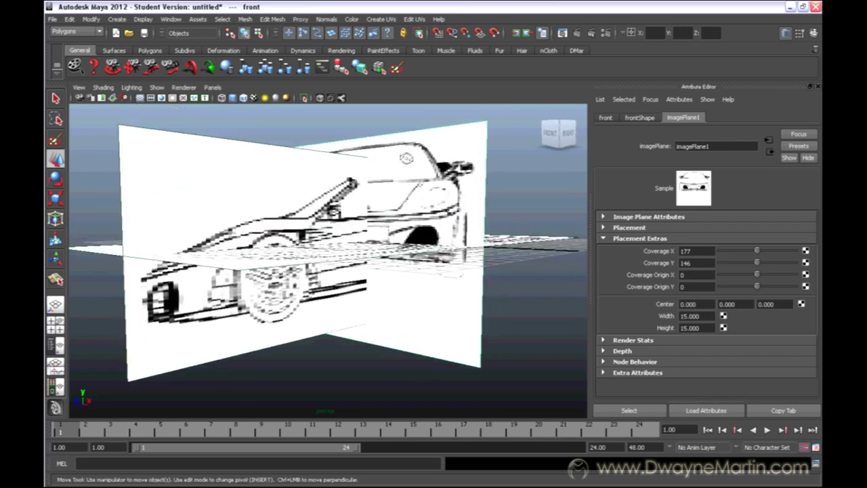
left_click(706, 305)
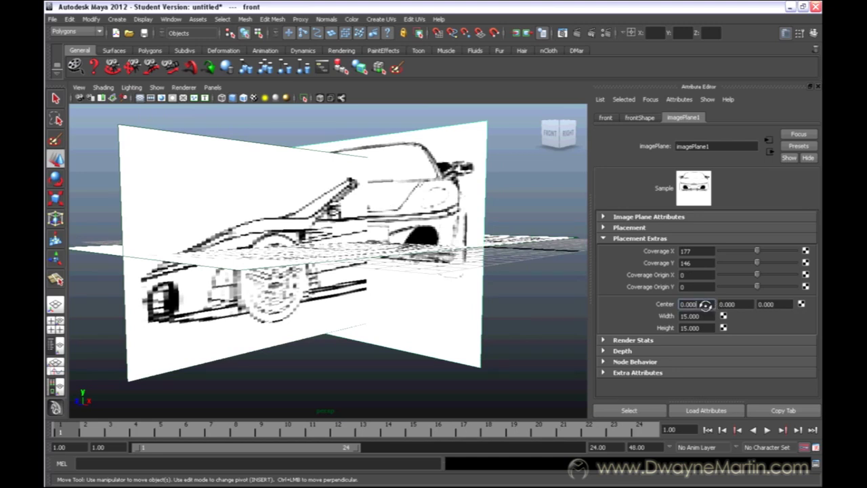
left_click(734, 303)
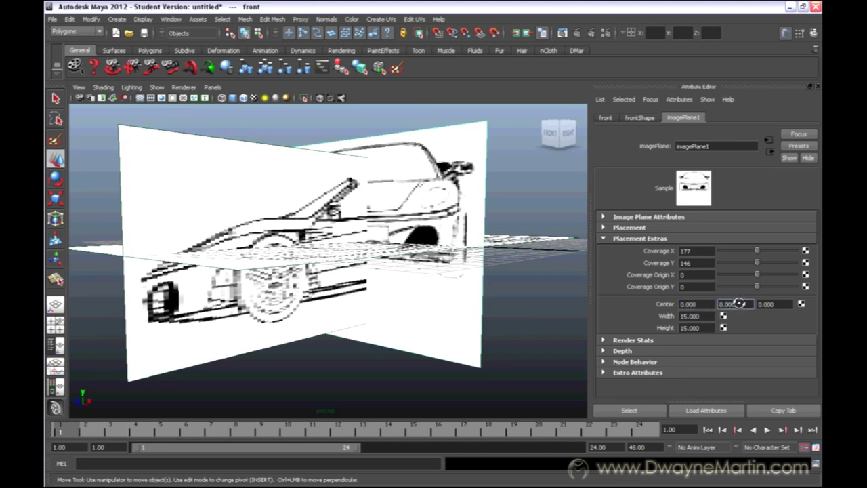
Set imagePlane1's Center Y to -2 and tumble to see the lowered front blueprint.
double_click(736, 304)
key("Return")
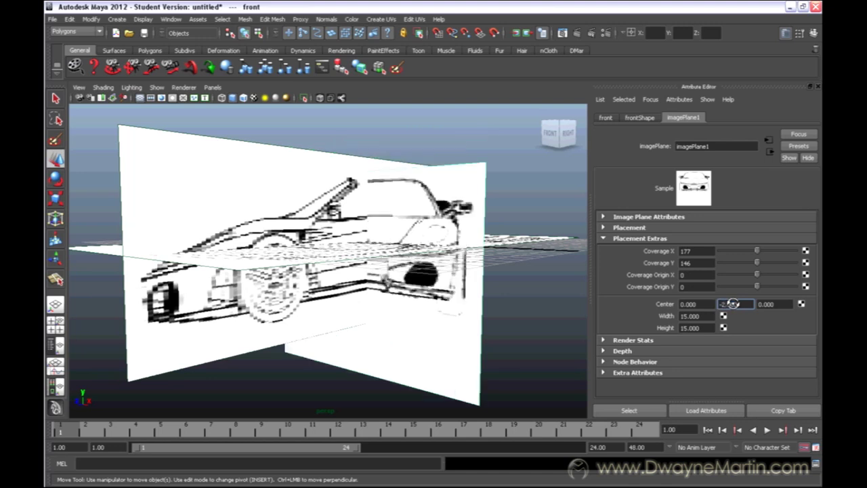
scroll(434, 203, "up", 5)
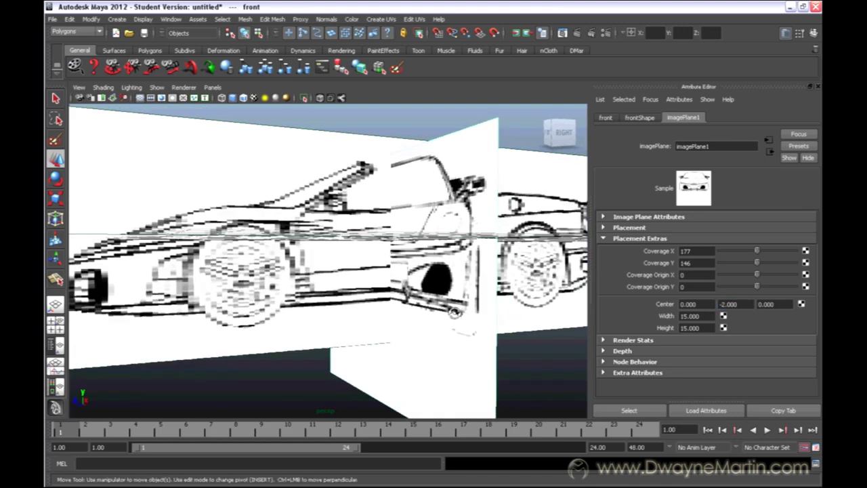
left_click_drag(475, 218, 392, 232, "alt")
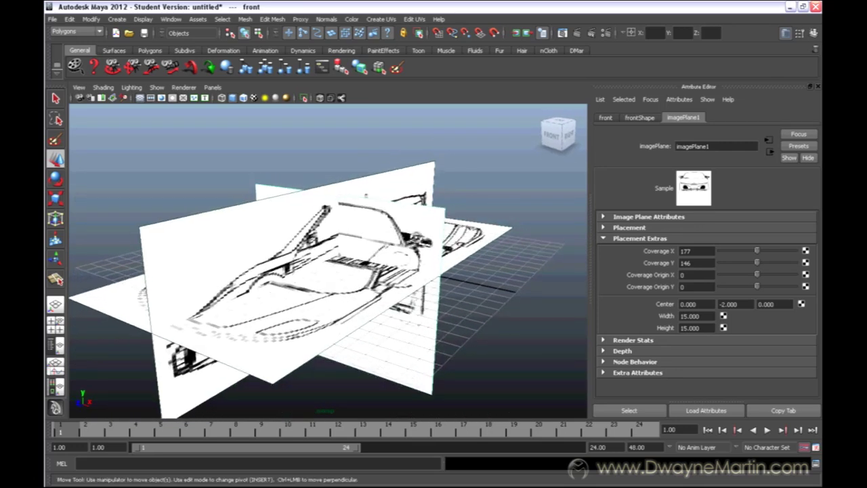
Back in four views, set the front image plane to display only when looking through its camera.
left_click(620, 228)
left_click(625, 216)
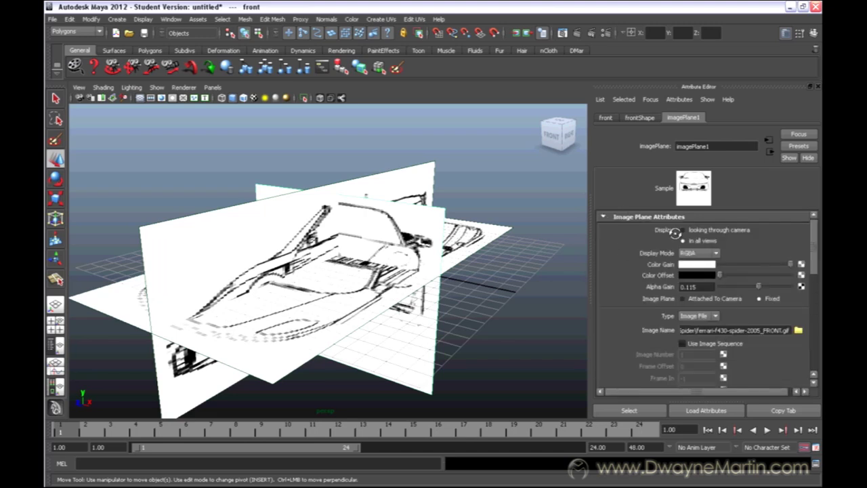
key("space")
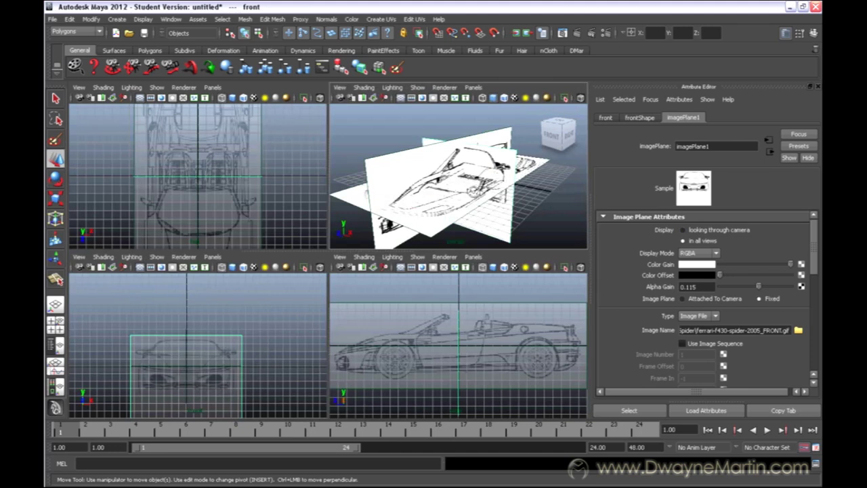
left_click(696, 230)
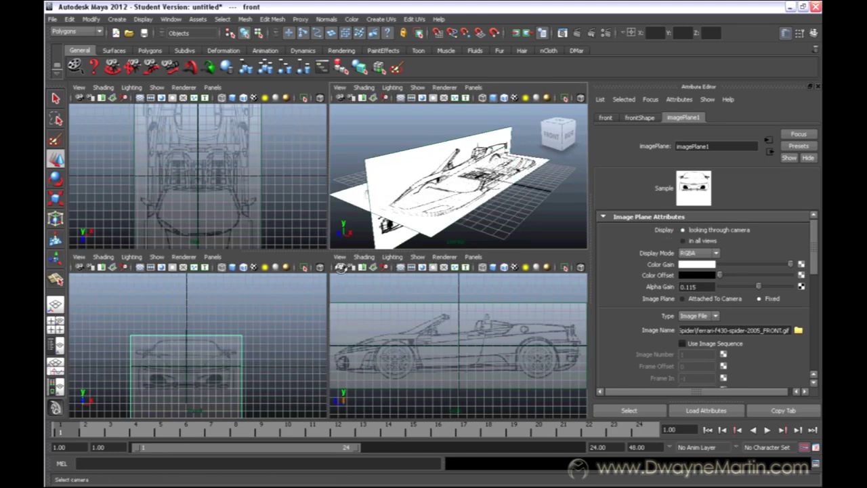
Set the side and top image planes to display only when looking through their cameras.
left_click(341, 268)
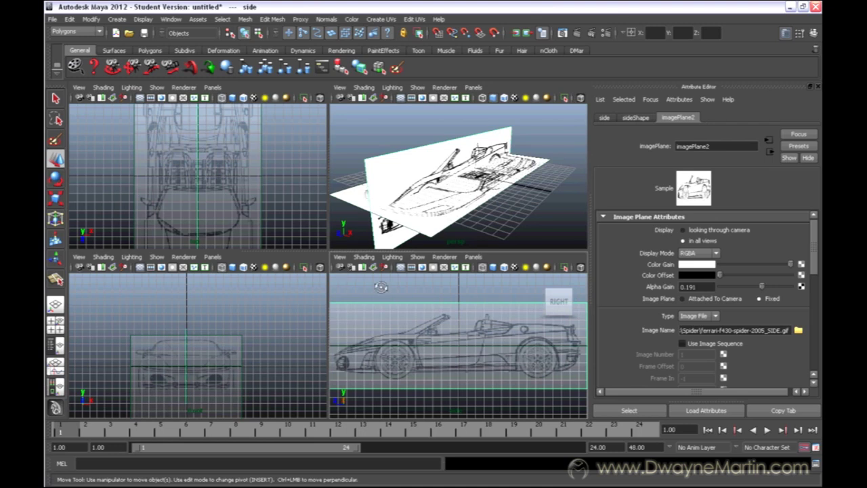
left_click(722, 231)
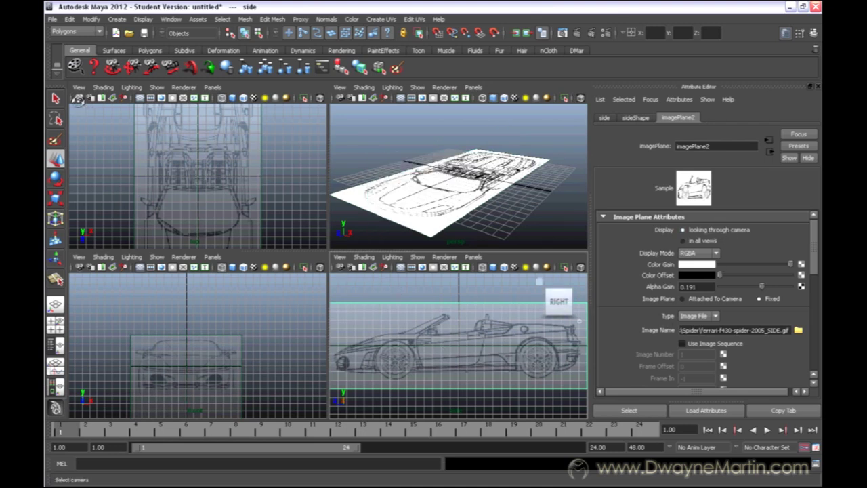
left_click(80, 98)
left_click(711, 231)
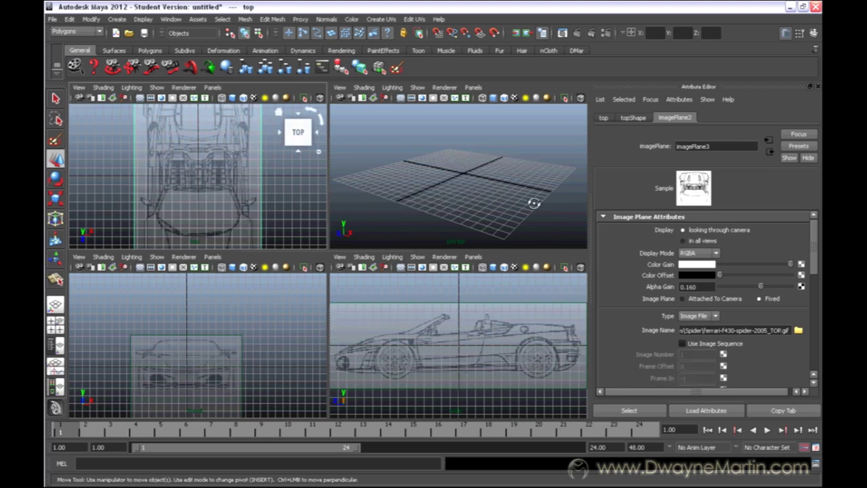
Dolly the top, front and side views until each Ferrari blueprint fills its pane.
right_click_drag(517, 215, 529, 196, "alt")
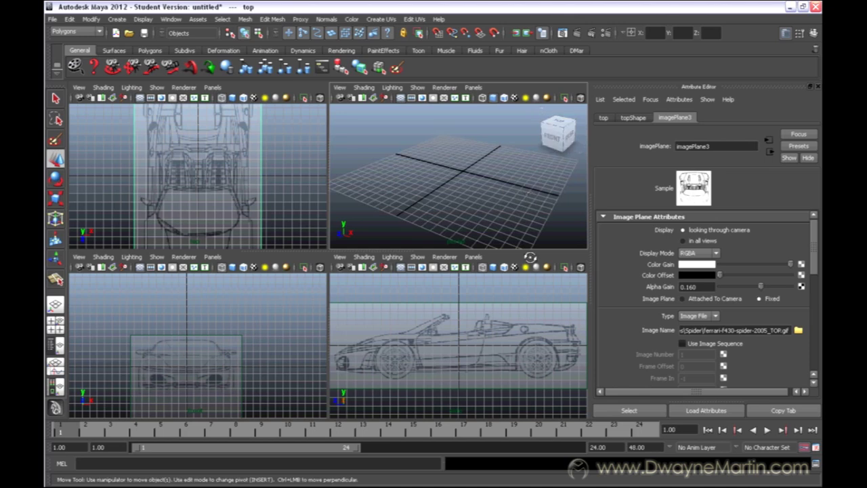
right_click_drag(326, 177, 190, 167, "alt")
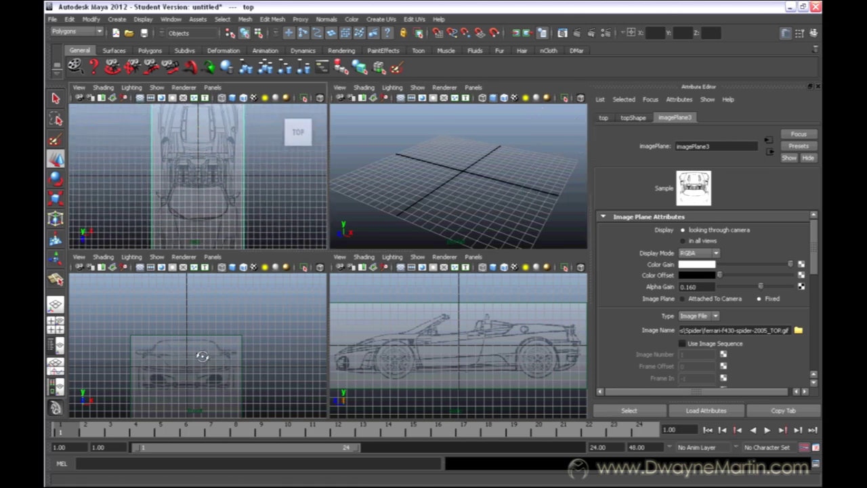
right_click_drag(203, 351, 300, 353, "alt")
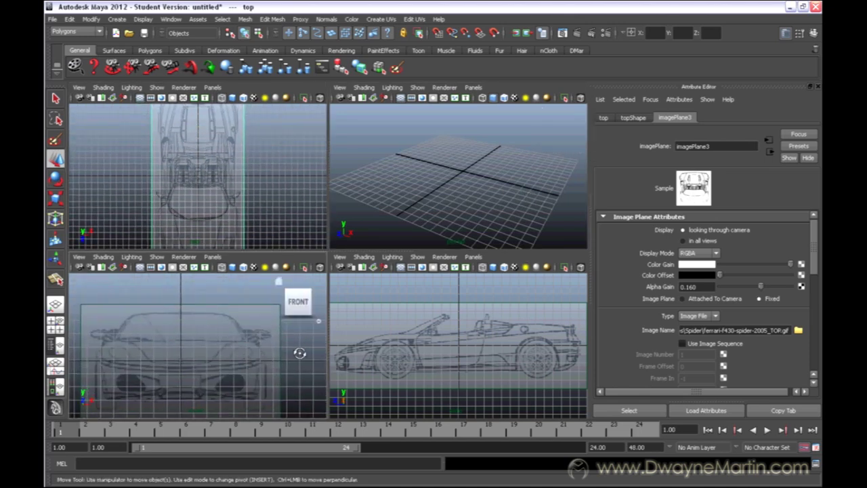
right_click_drag(431, 350, 398, 363, "alt")
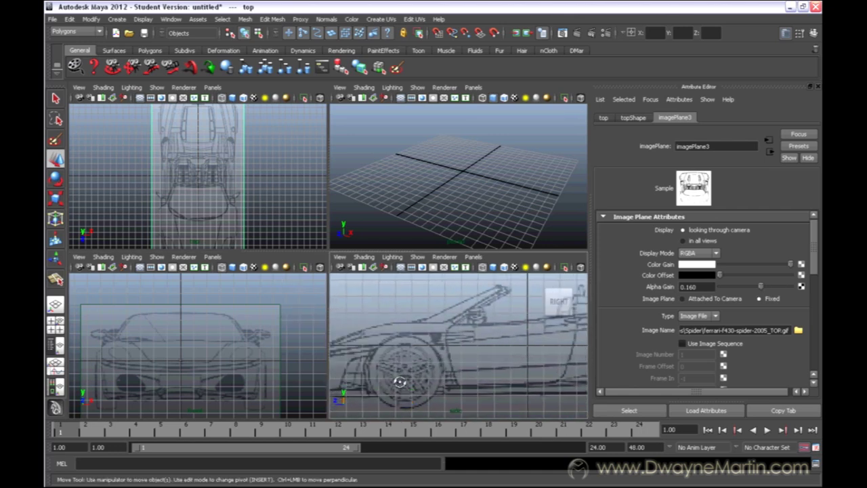
right_click_drag(253, 377, 240, 341, "alt")
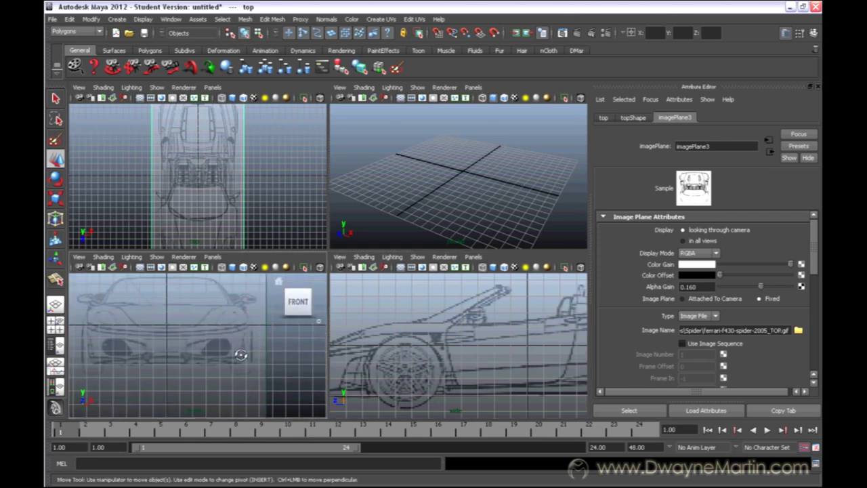
right_click_drag(224, 178, 231, 197, "alt")
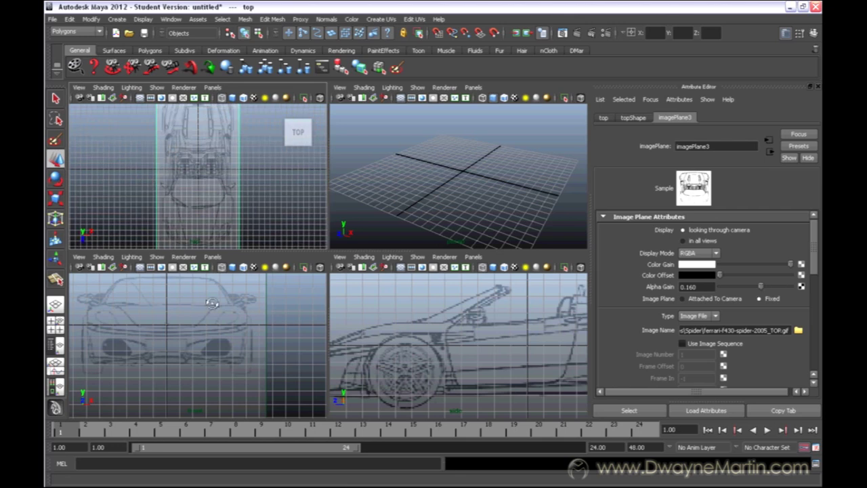
right_click_drag(212, 303, 259, 332, "alt")
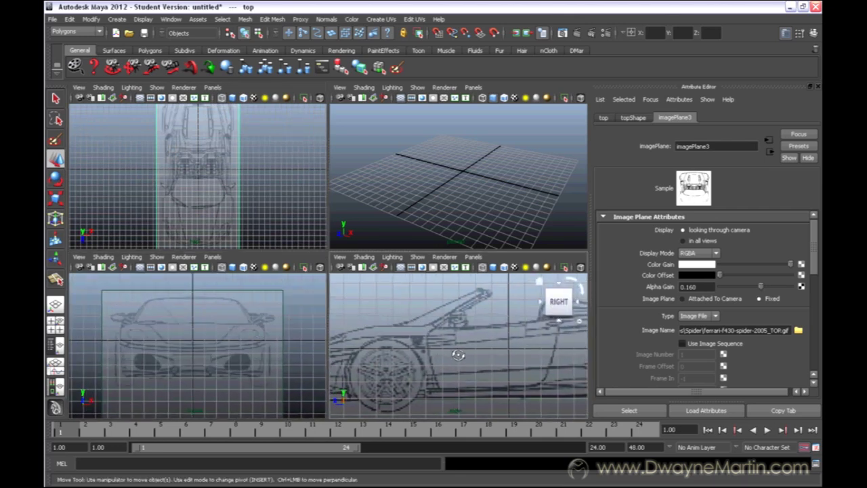
right_click_drag(459, 355, 443, 341, "alt")
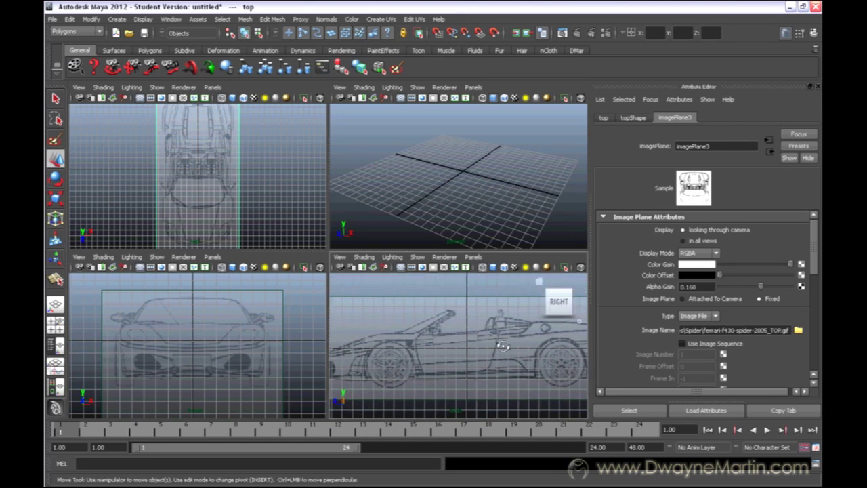